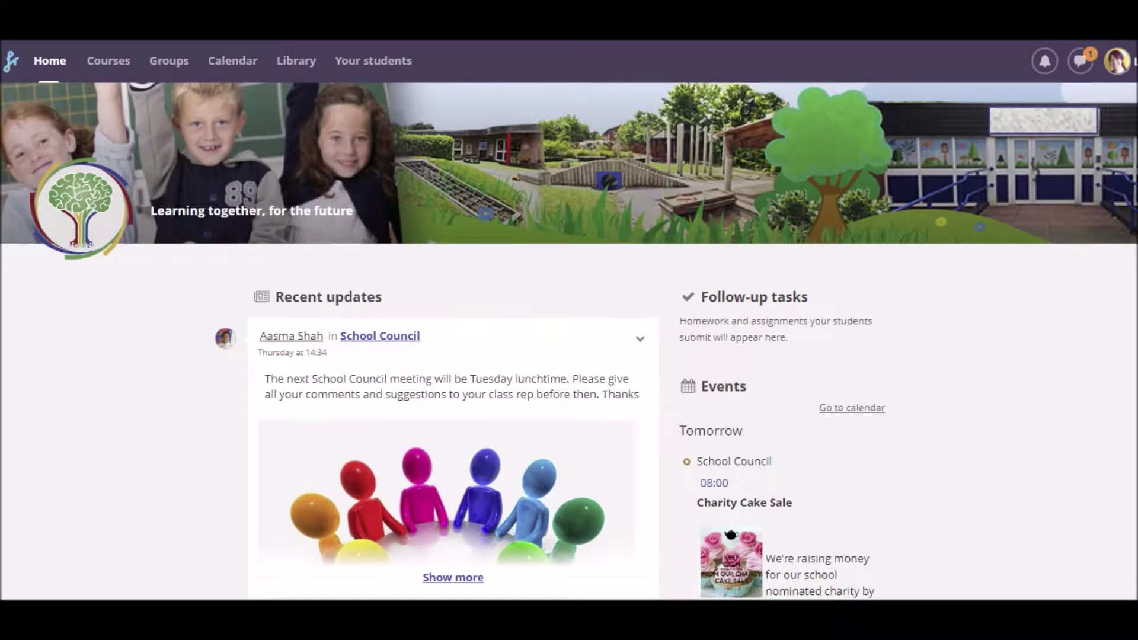
Review the recent updates and events on the home page and read the unread message
scroll(569, 341, down, 4)
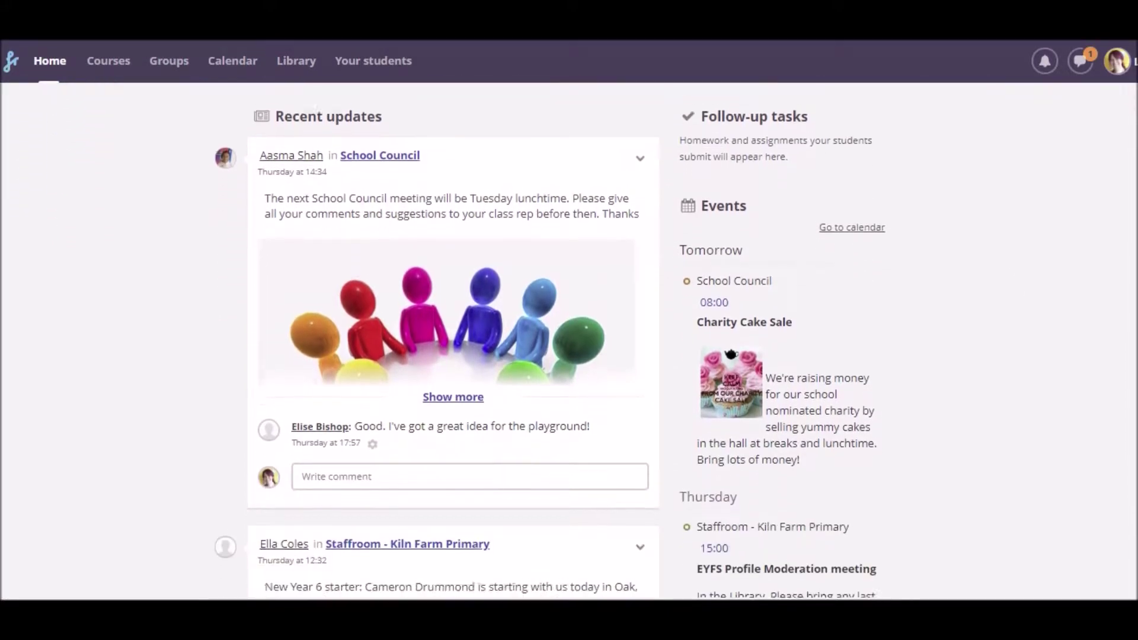
scroll(570, 341, down, 6)
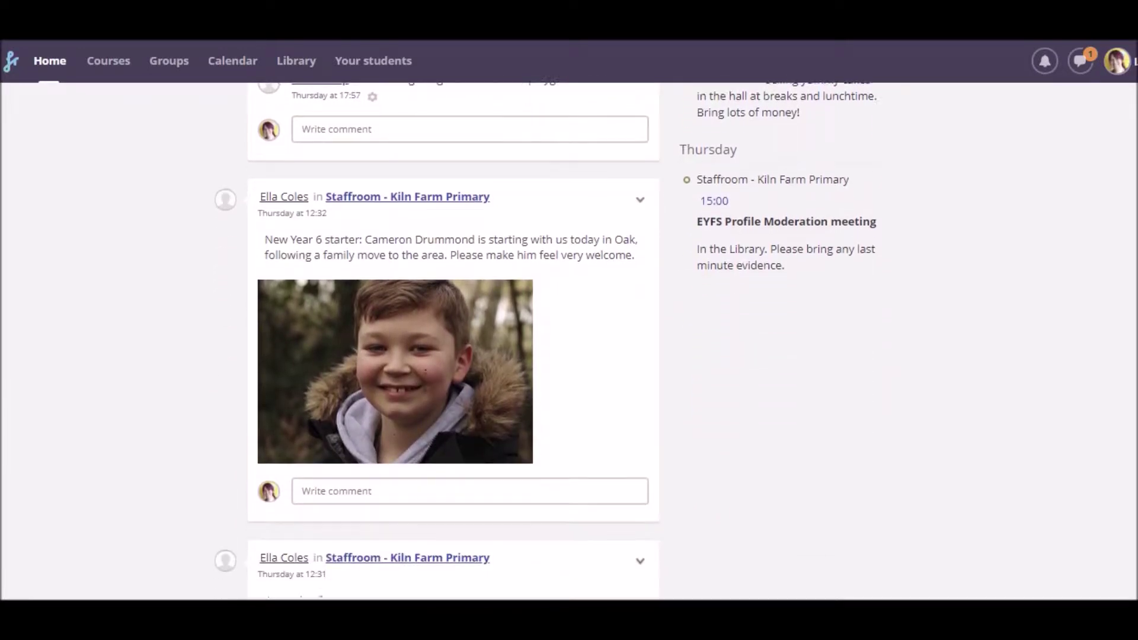
scroll(569, 341, down, 4)
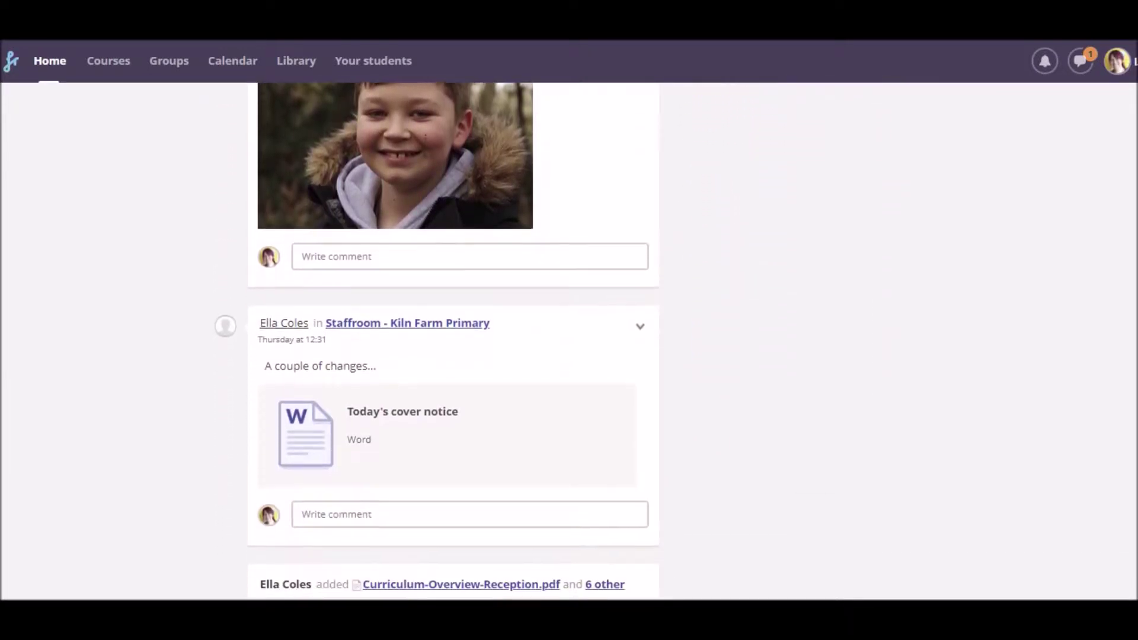
scroll(569, 341, up, 10)
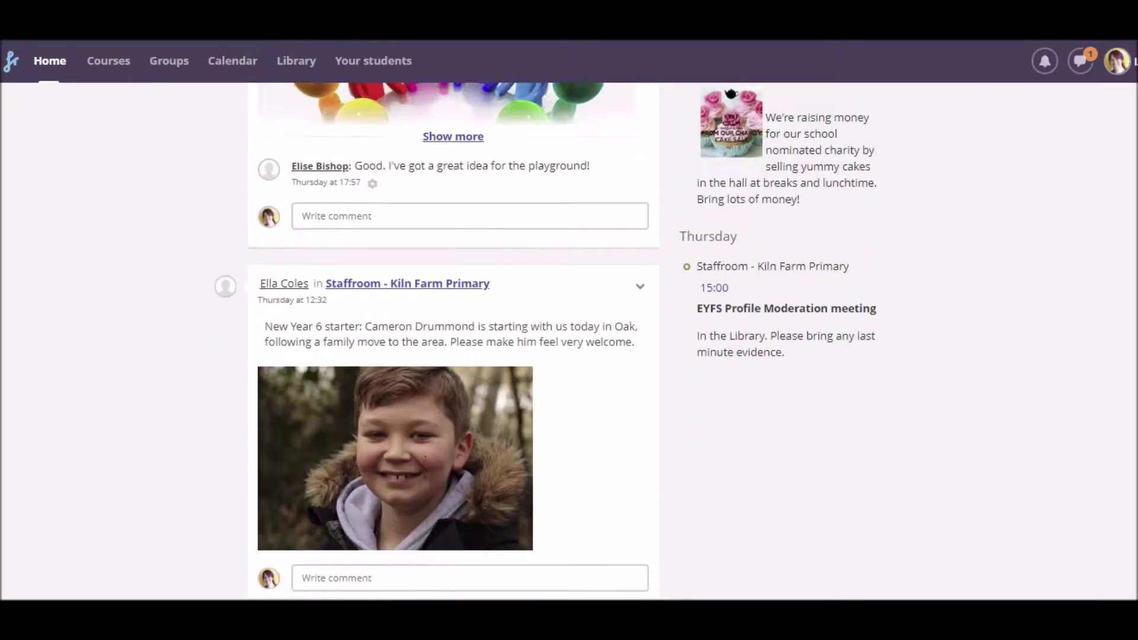
scroll(569, 341, up, 1)
scroll(569, 341, up, 5)
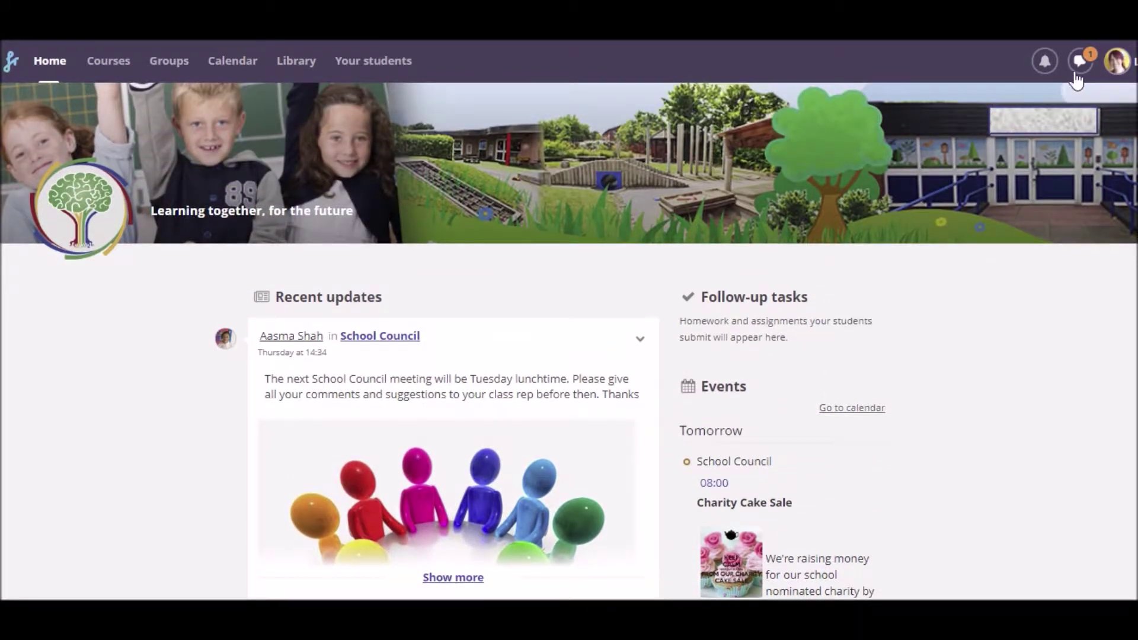
click(1080, 62)
click(990, 225)
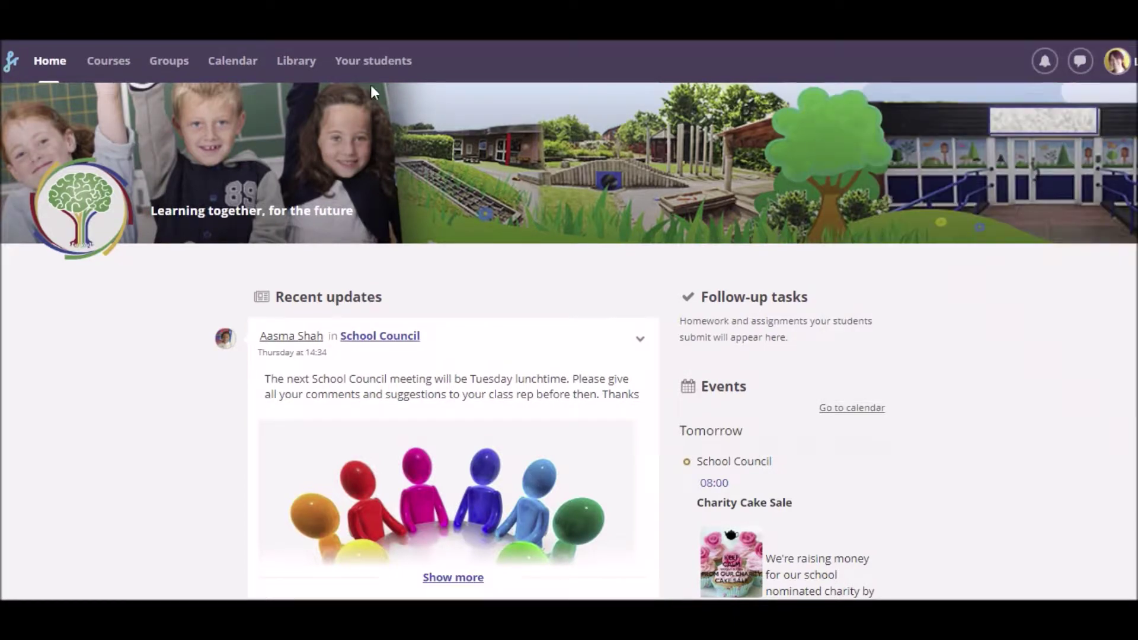
Open the plans of the Butterflies course
click(105, 67)
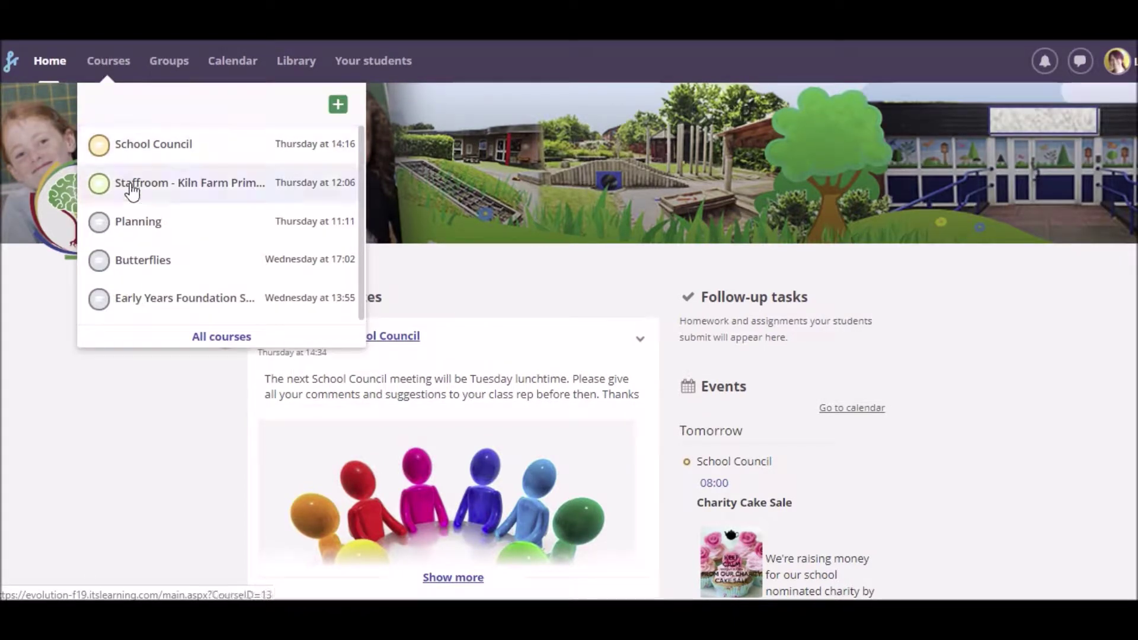
click(140, 265)
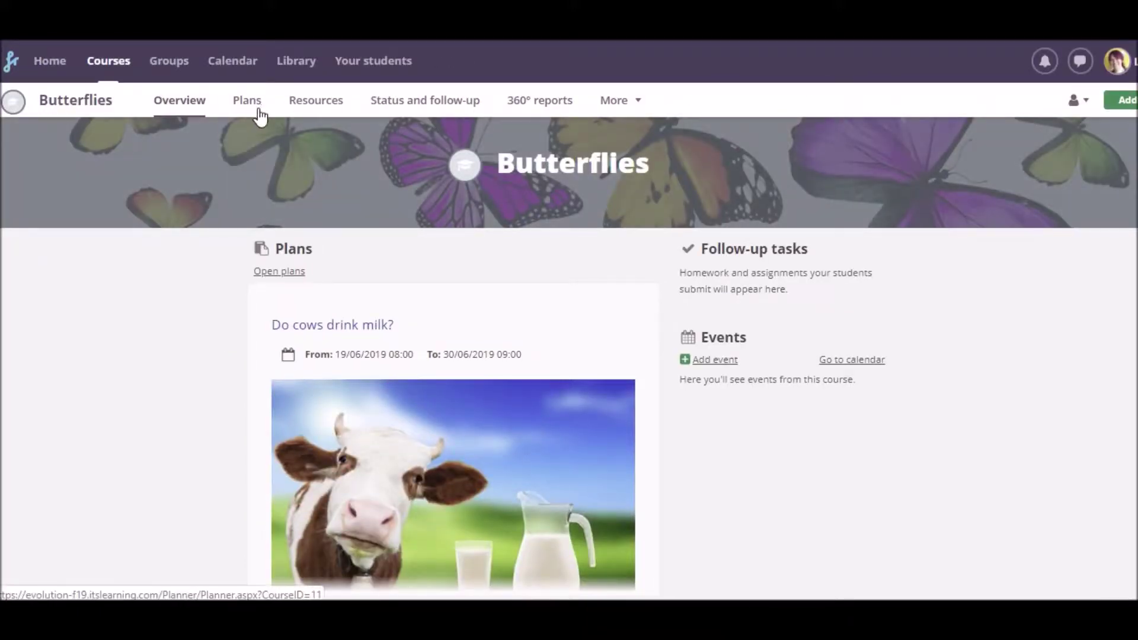
click(259, 110)
click(916, 249)
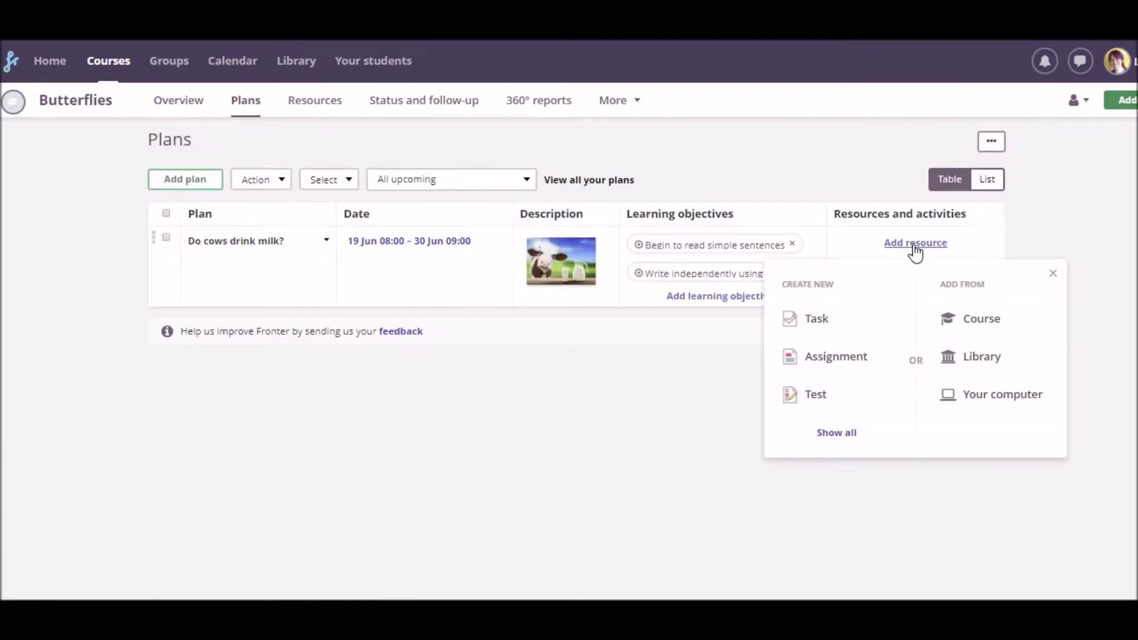
click(842, 440)
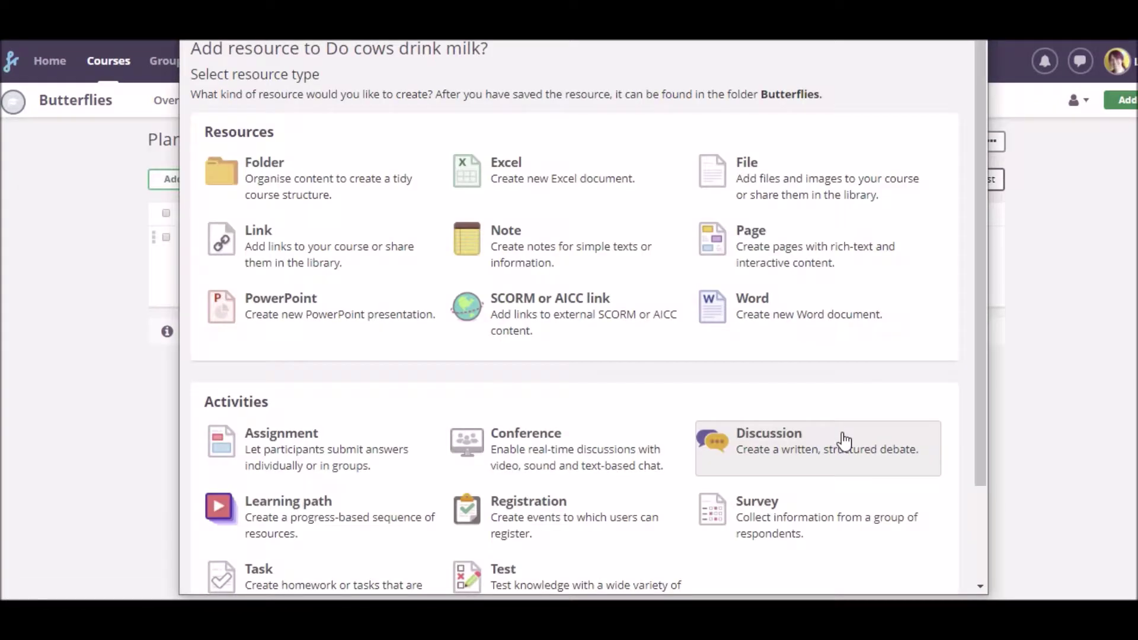
click(531, 242)
text(Supertato Big Book)
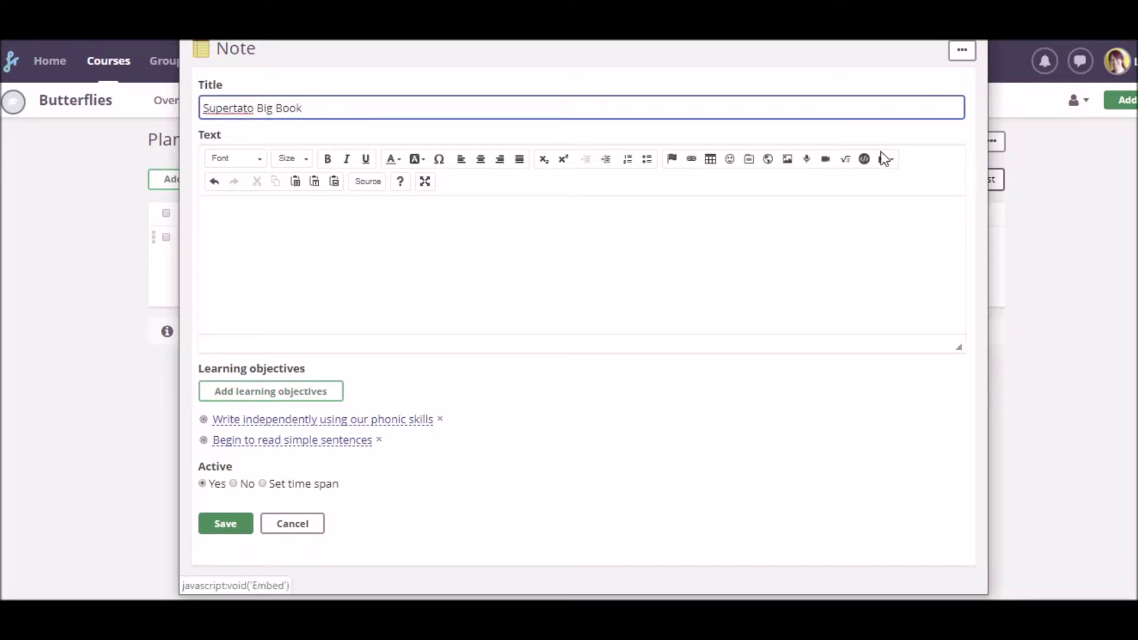
click(884, 159)
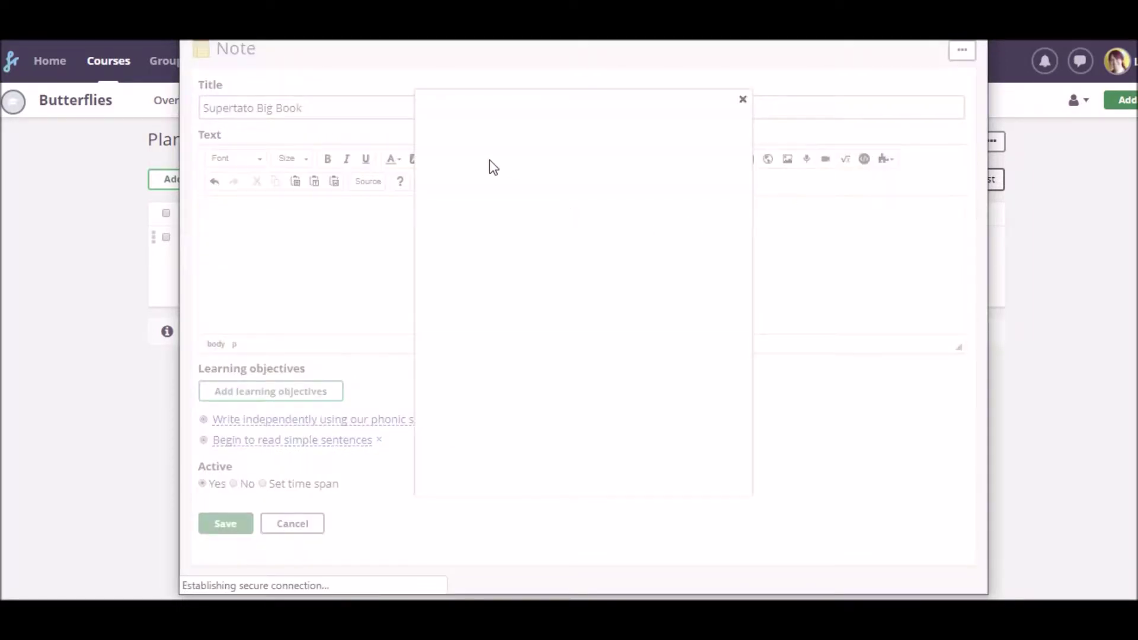
text(https://www.youtube.com/watch?v=rze89HB9u8g)
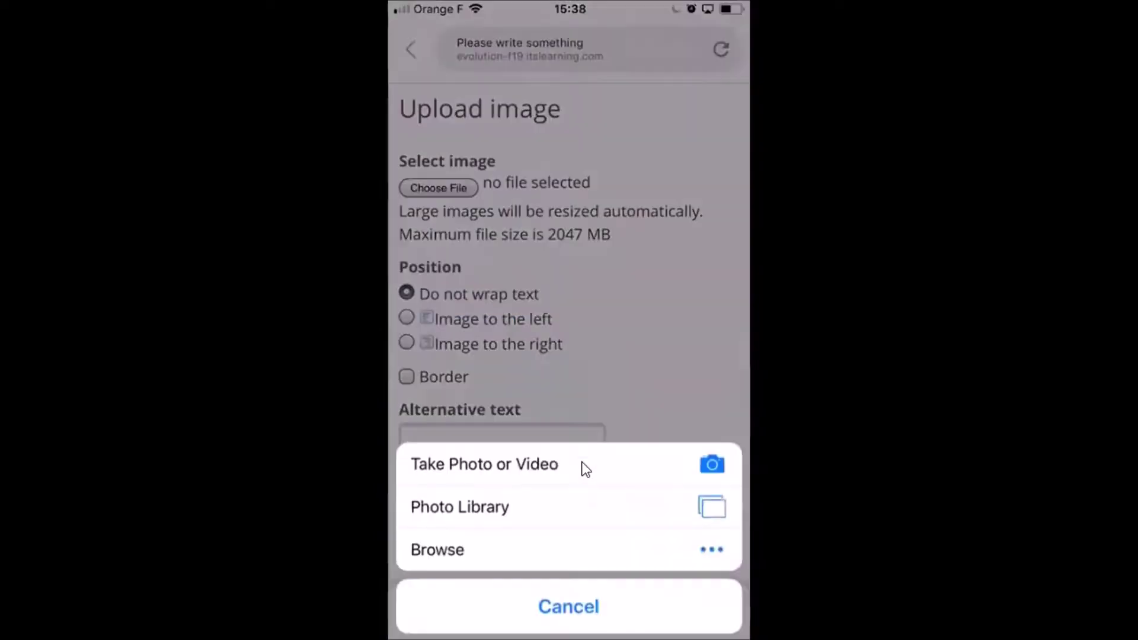
Upload a newly taken photo on the phone and write a caption beneath it, starting with the child's name
click(586, 469)
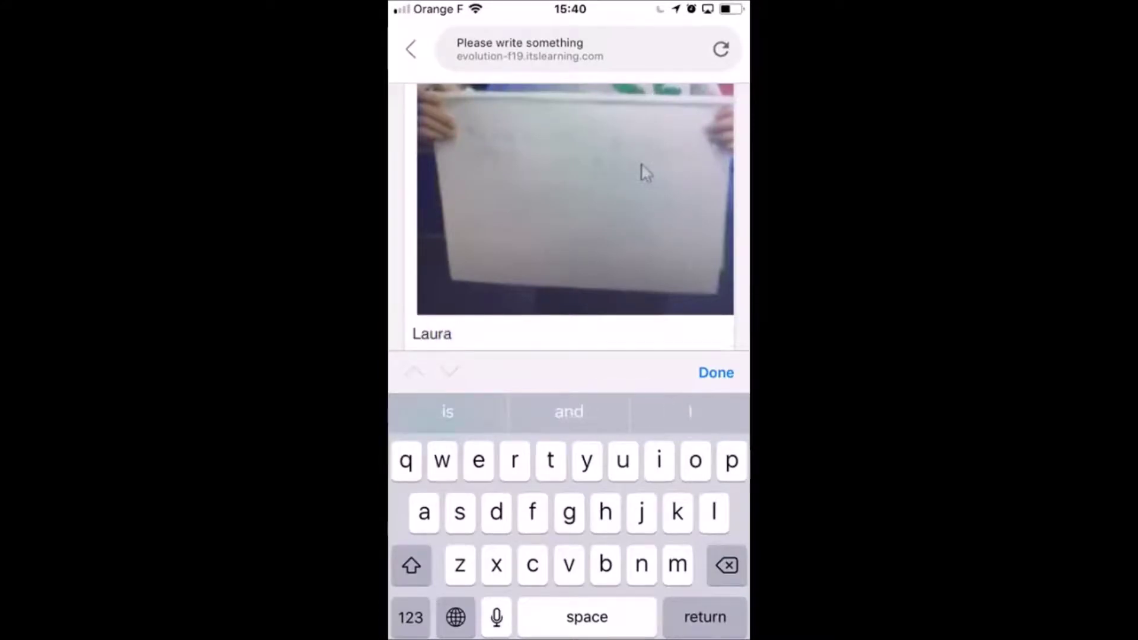
text(o)
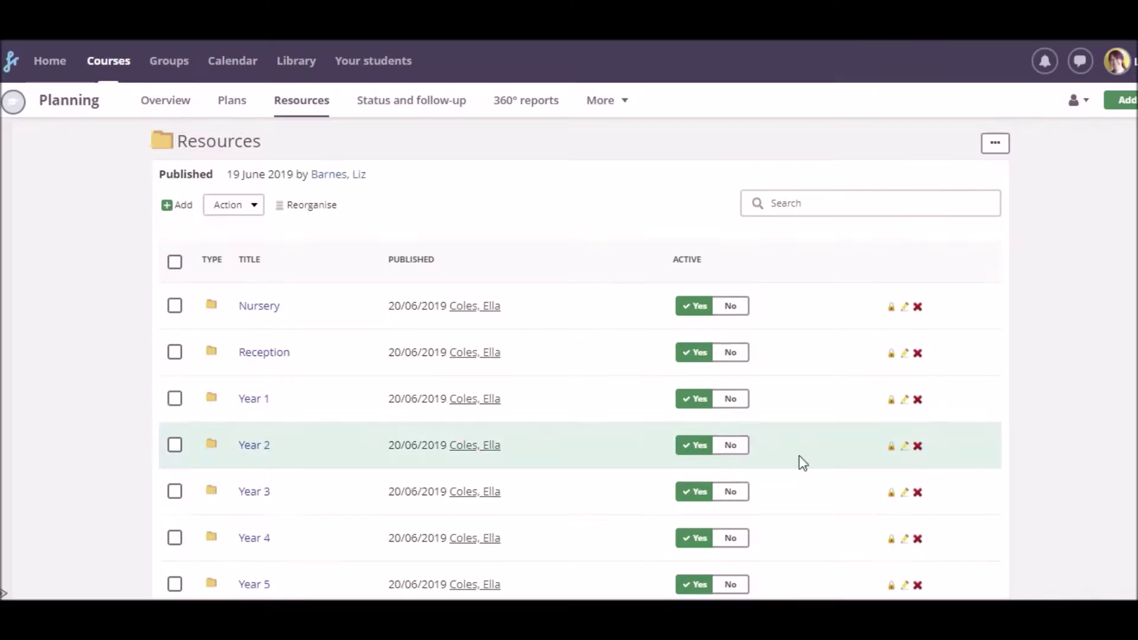
Open "Medium term planning - PSRN minibeasts" for editing from the Summer 1 folder of Reception in the Planning resources
scroll(801, 462, down, 2)
click(281, 245)
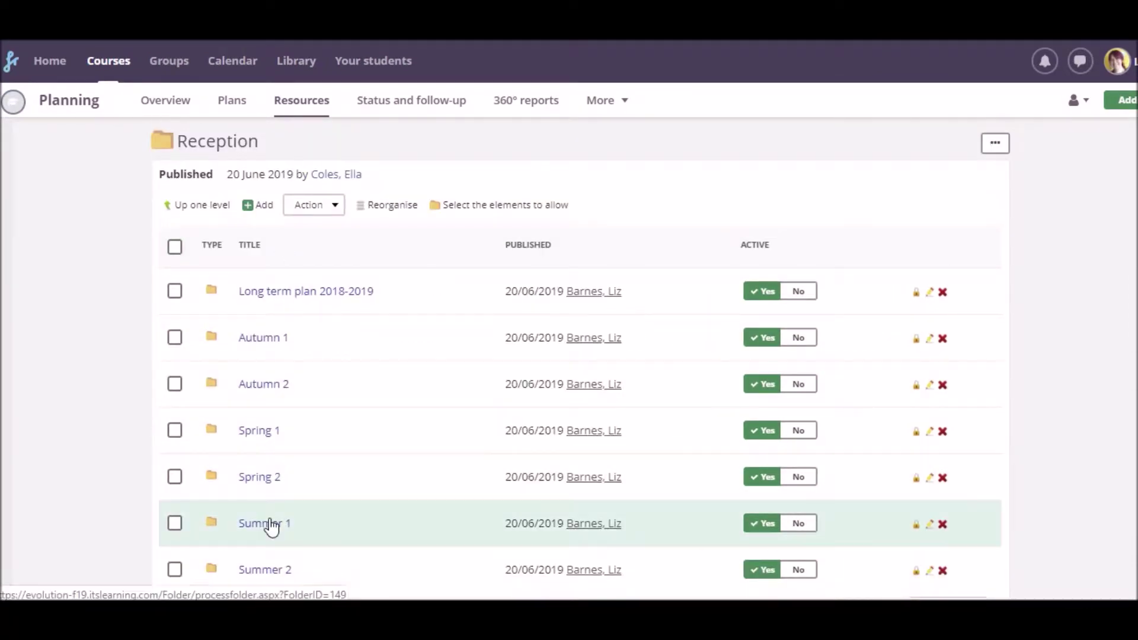
click(272, 526)
scroll(536, 447, down, 1)
click(448, 534)
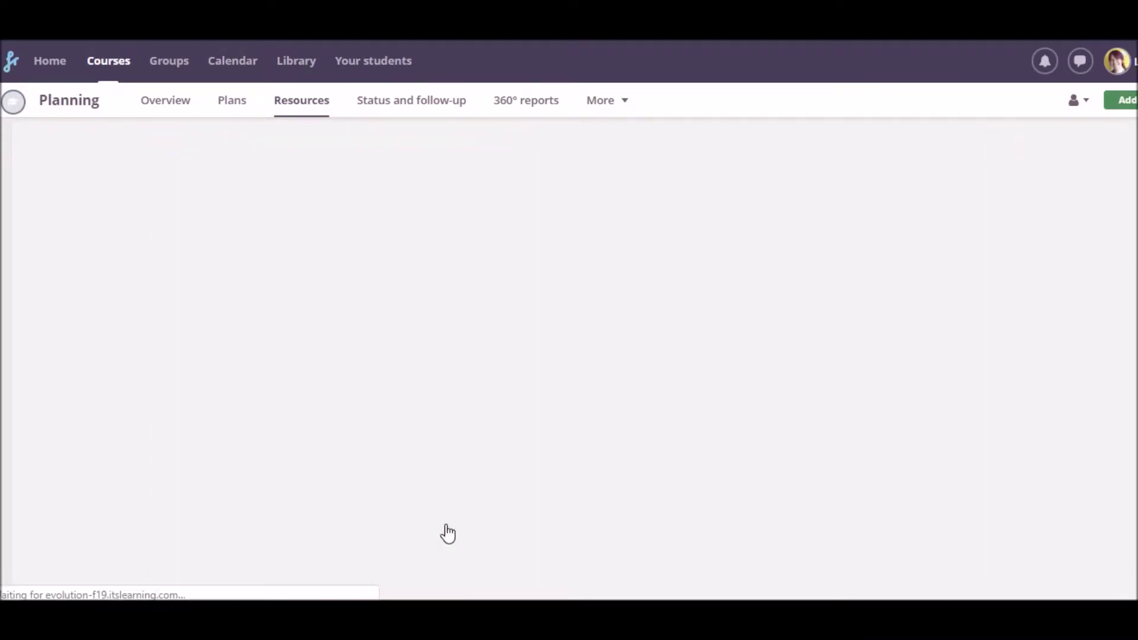
click(864, 185)
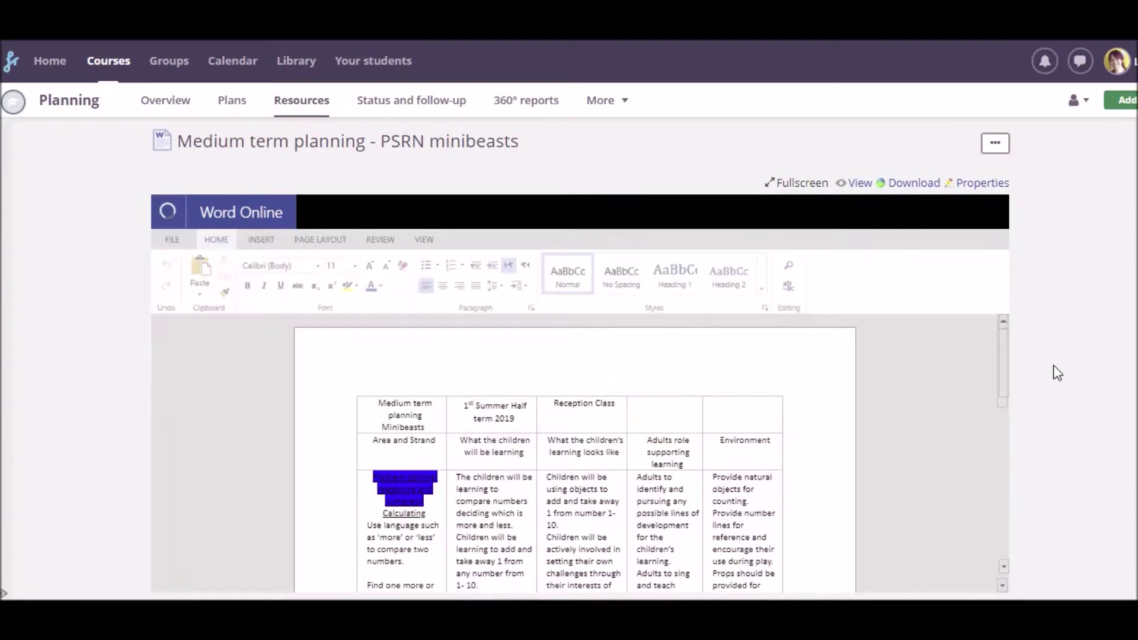
Insert "be" in the "What the children's learning looks like" column of the planning table
scroll(1004, 373, down, 3)
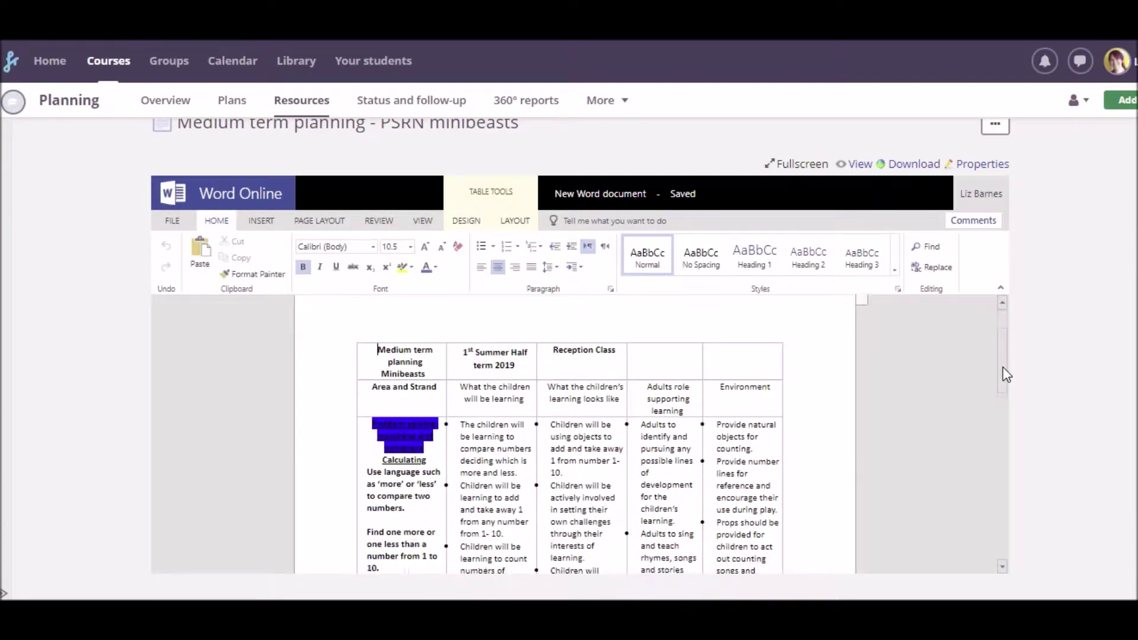
scroll(707, 497, down, 2)
click(602, 421)
text(be)
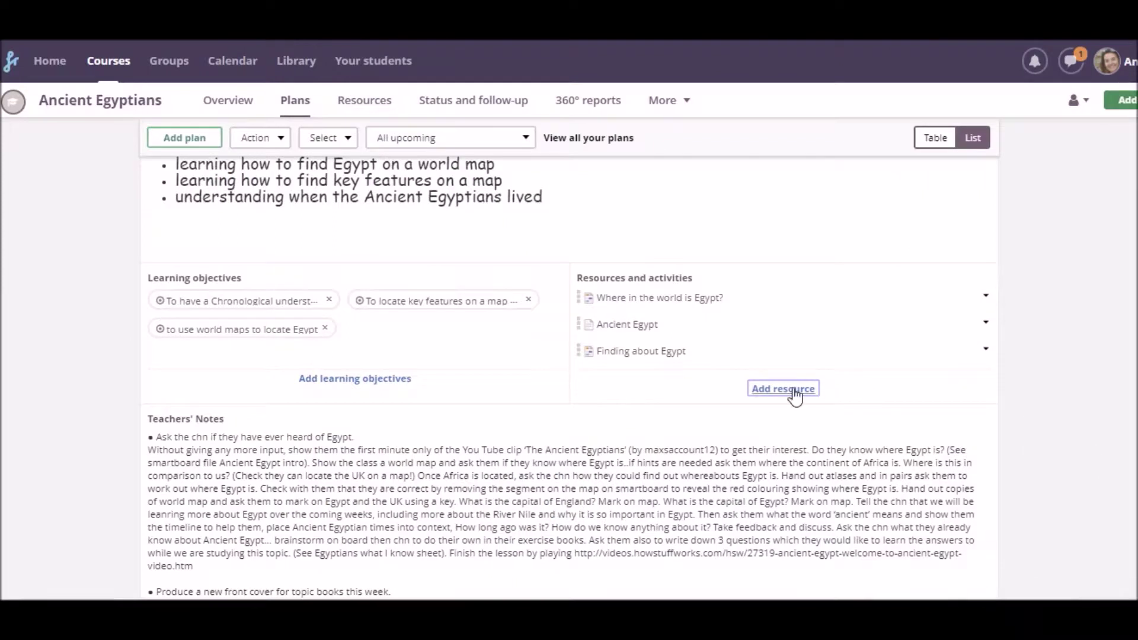
Search the Library for "ancient egyptians" as a resource for the Ancient Egyptians plan
click(784, 389)
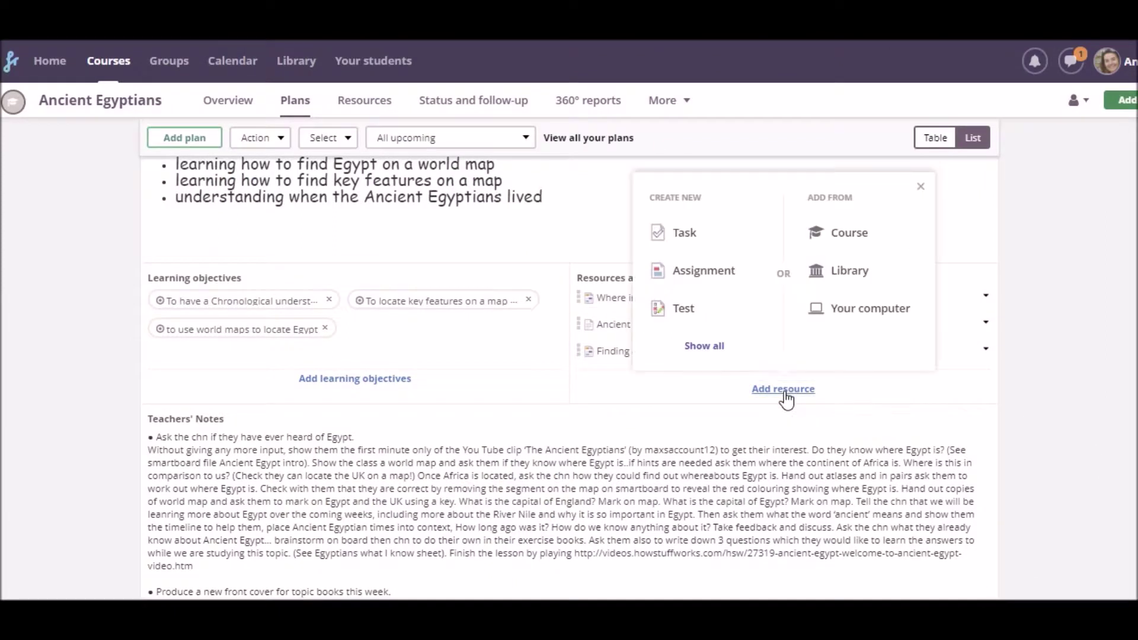
click(851, 274)
text(ancient egyptians)
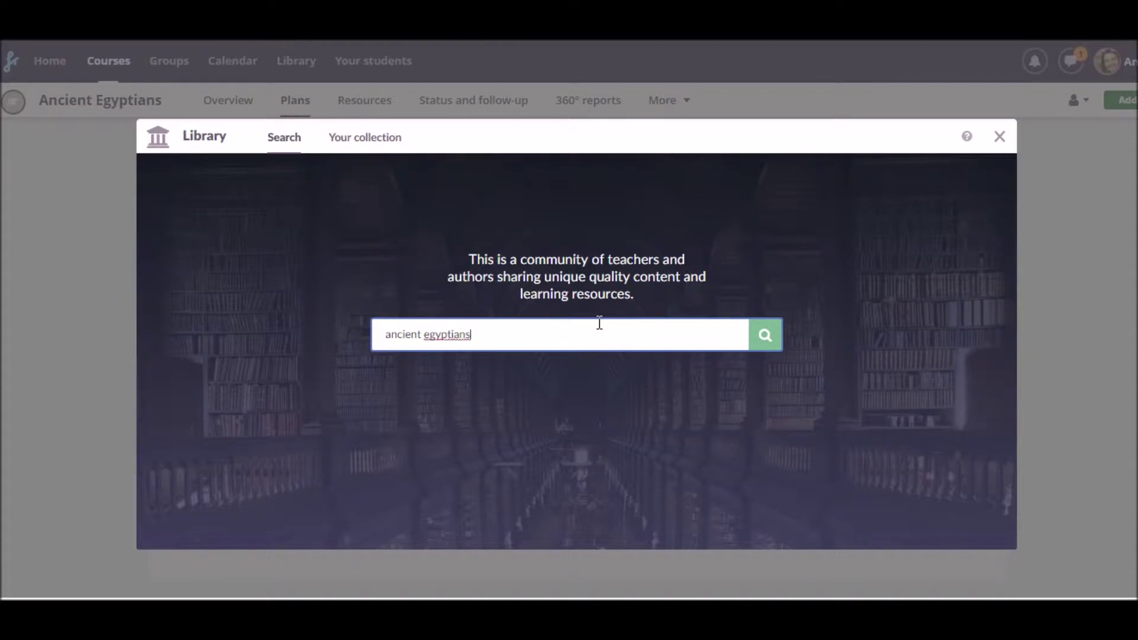
key(Return)
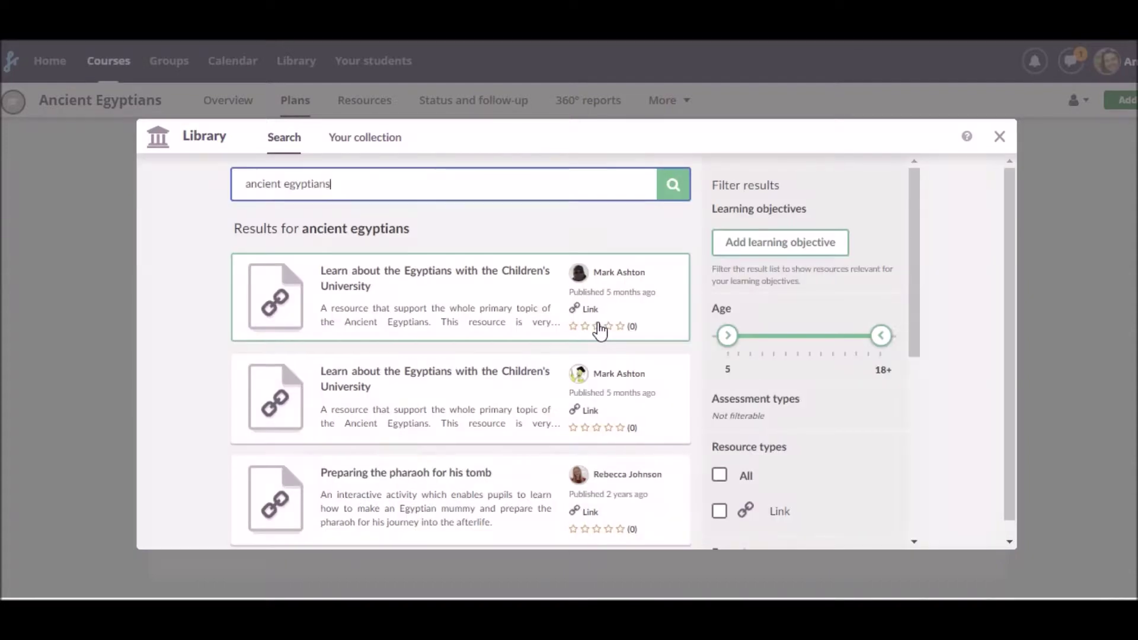
View the library resource "Preparing the pharaoh for his tomb" and advance past the introduction of its Making a Mummy activity
click(478, 494)
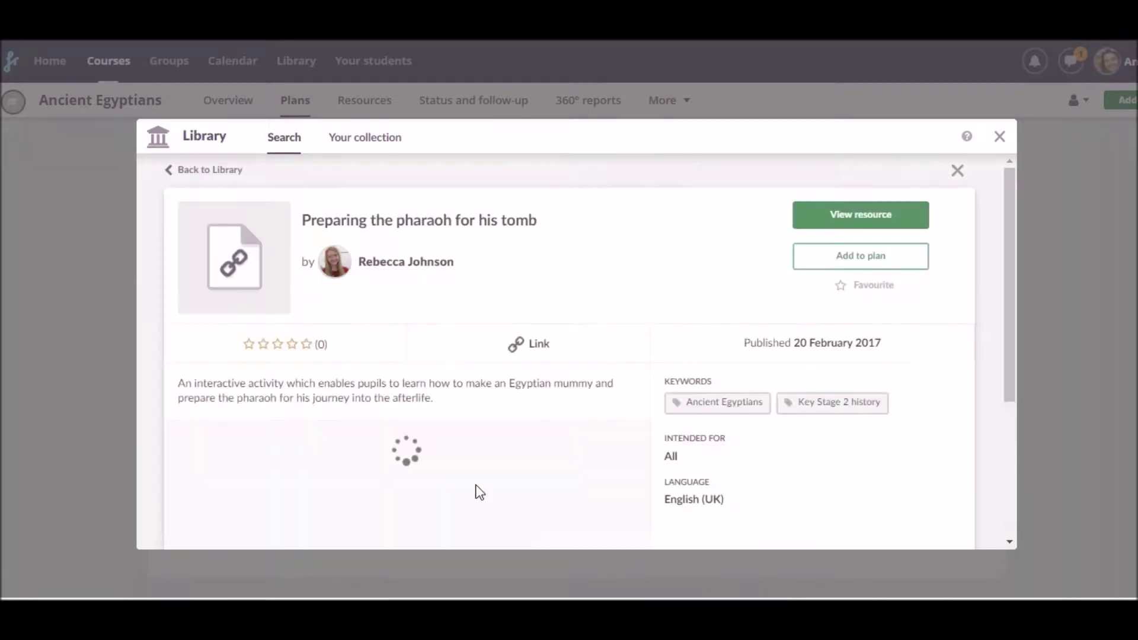
click(826, 234)
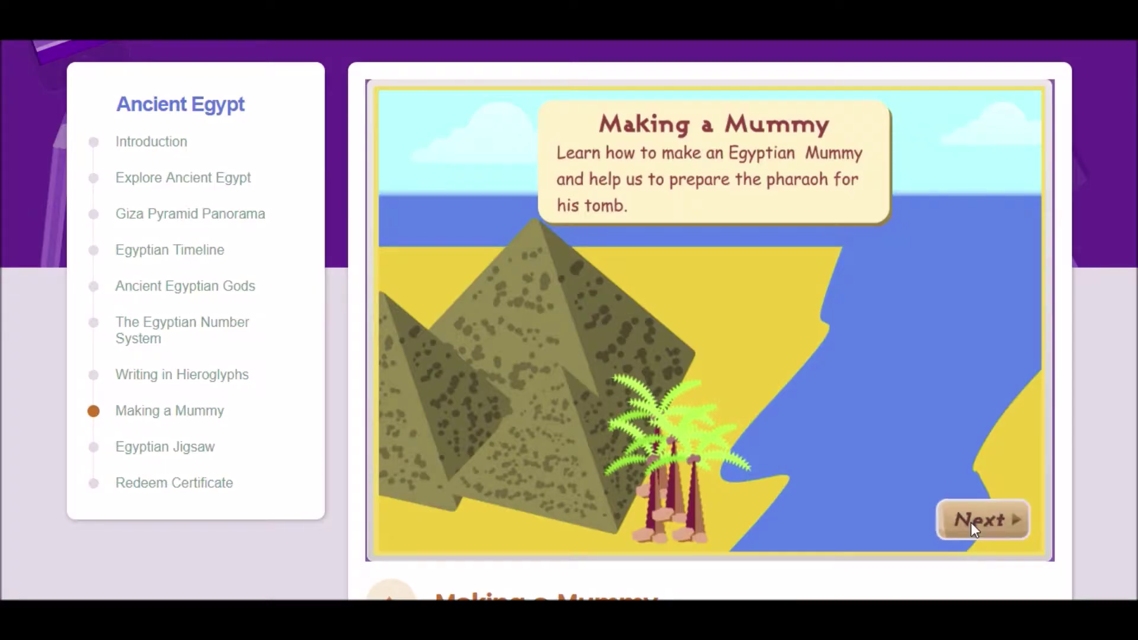
click(971, 522)
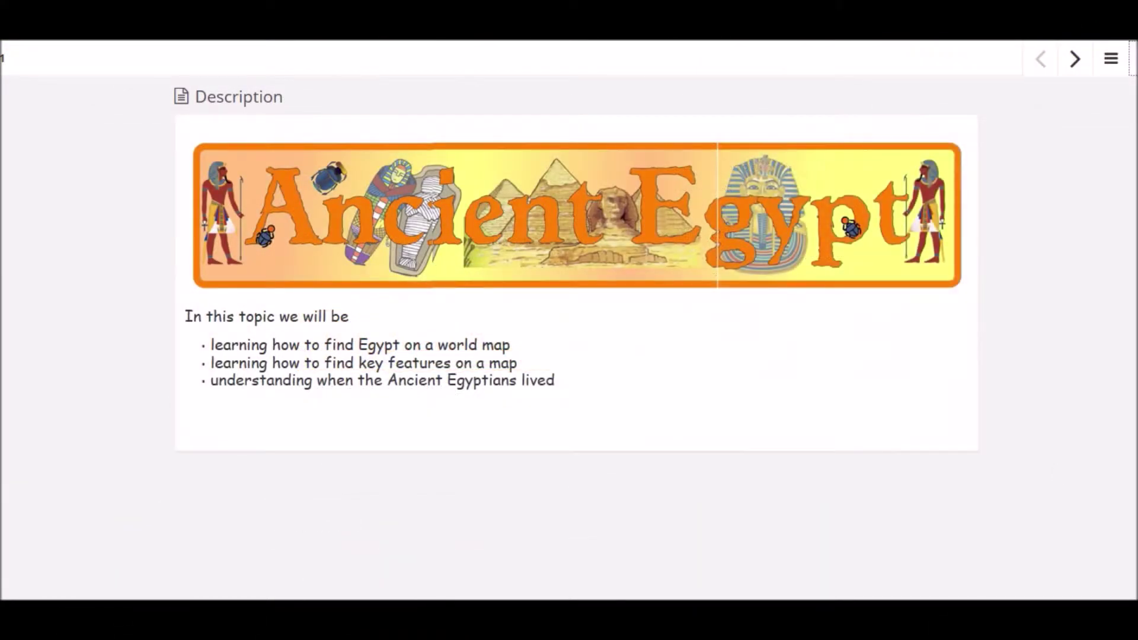
Page through the Ancient Egypt plan's resources, opening the Earth in "Where in the world is Egypt?" and viewing the hieroglyph resources
click(1077, 61)
click(1077, 61)
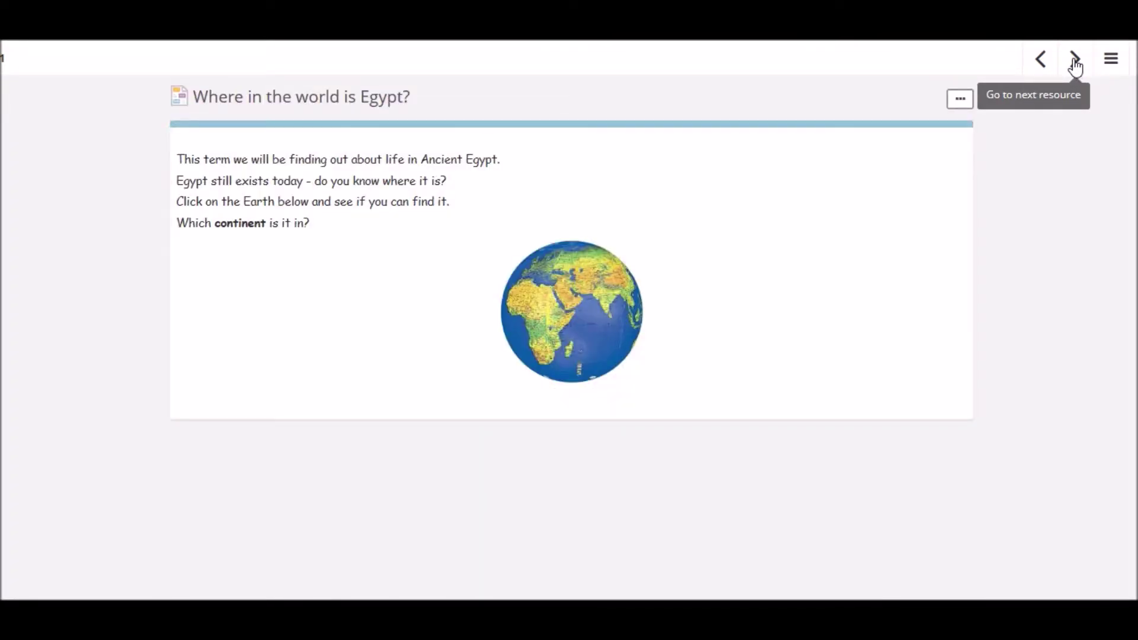
click(585, 326)
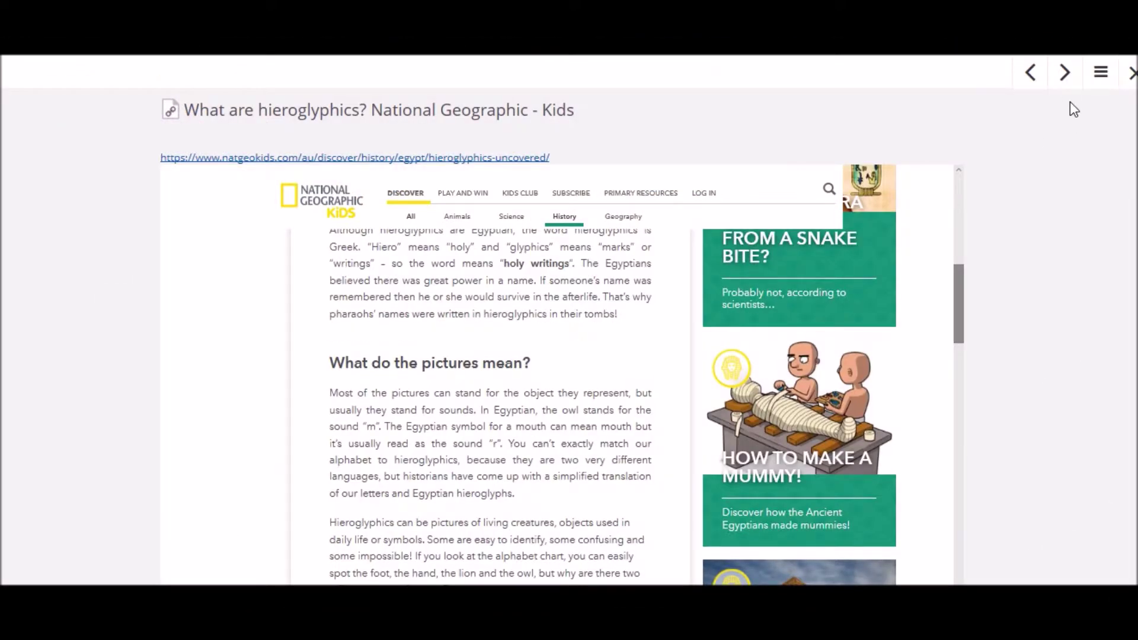
click(1065, 72)
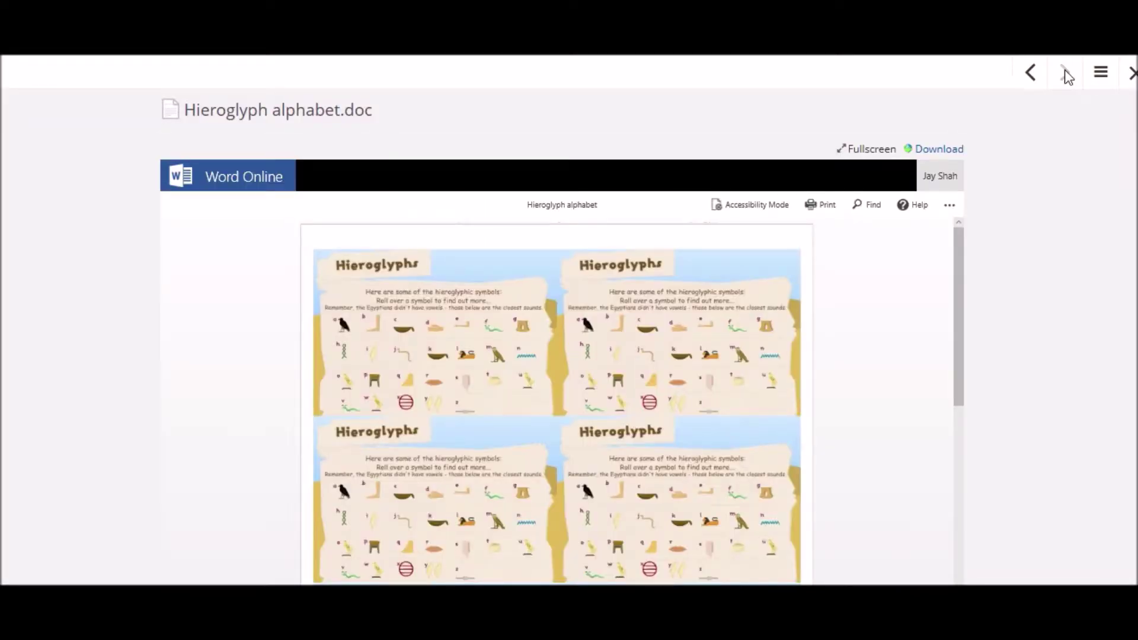
click(1065, 71)
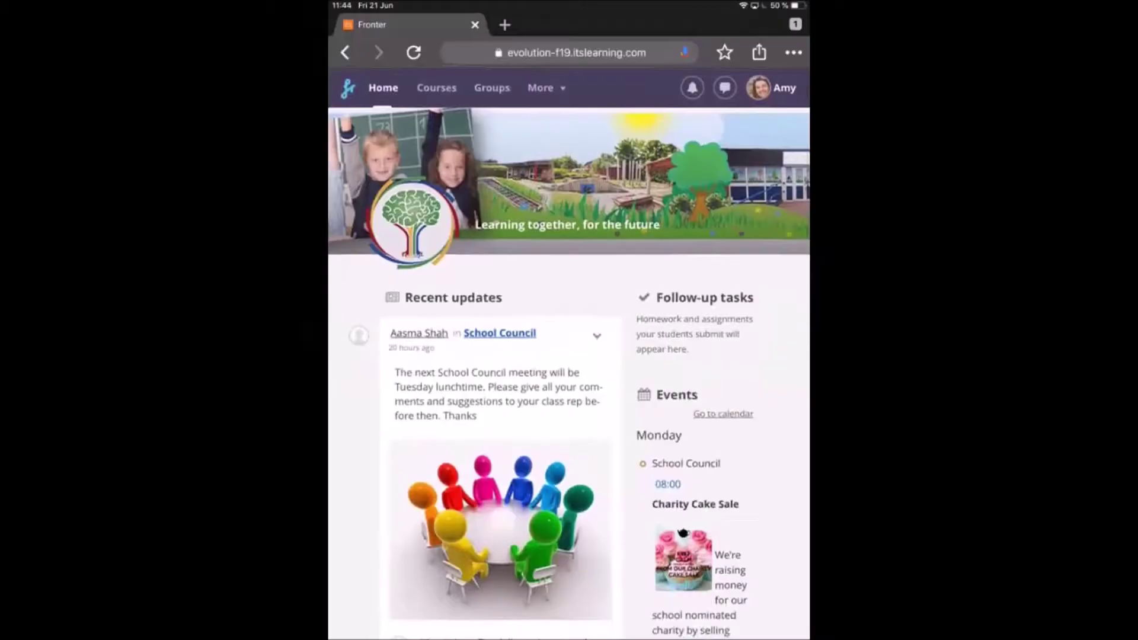
Compose a new message to the chosen recipient, opening with a greeting by name, and start attaching a file
click(725, 88)
click(774, 130)
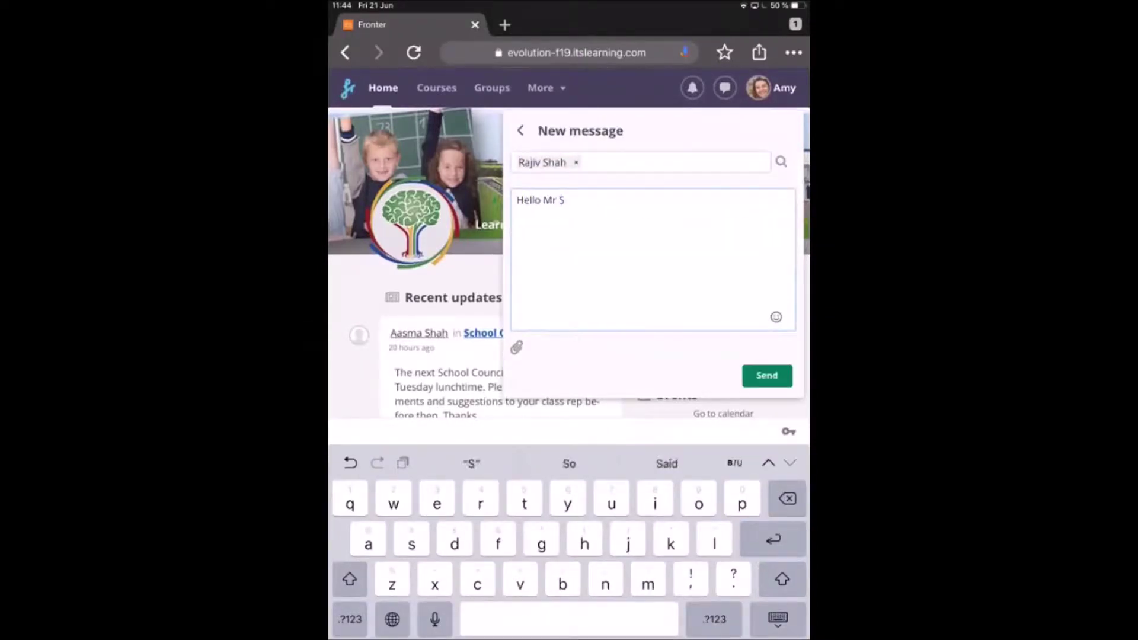
click(517, 348)
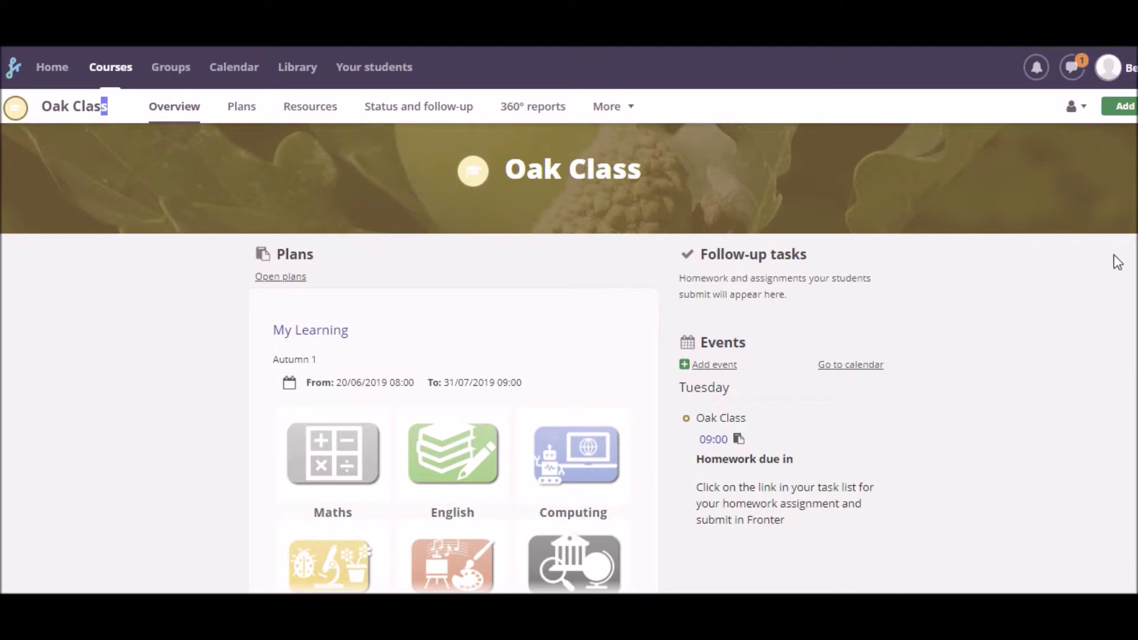
Set up an Oak Class assignment titled "Reported Speech" with the description "Complete the attached worksheet and submit in Fronter." and attach Direct_and_reported_speech_worksheet.docx
click(1124, 113)
click(983, 172)
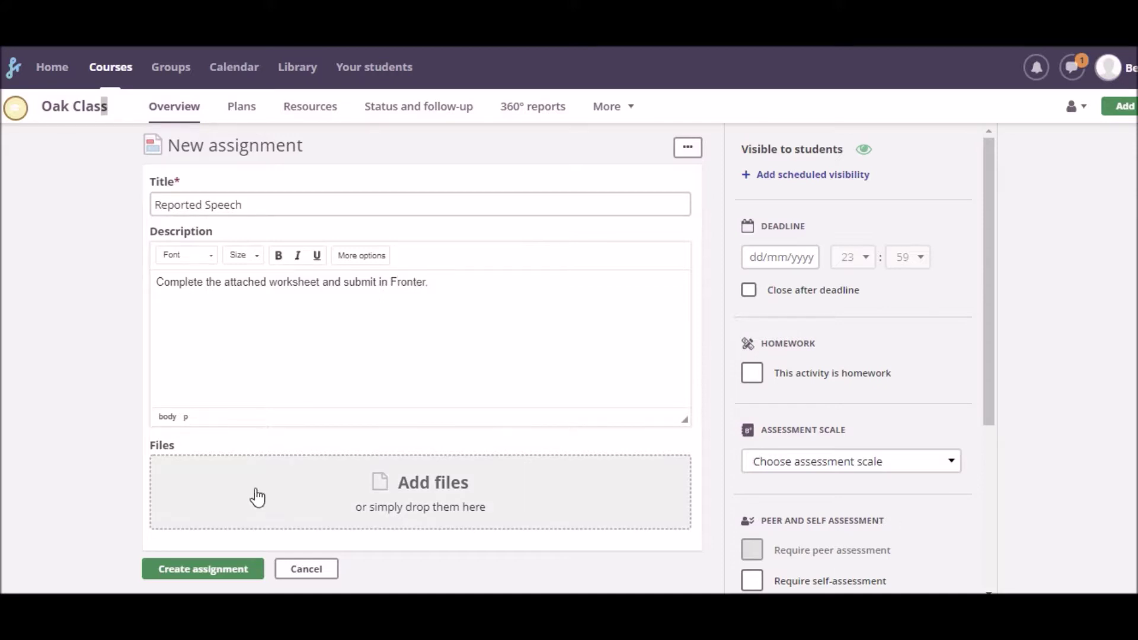
mouse_move(432, 593)
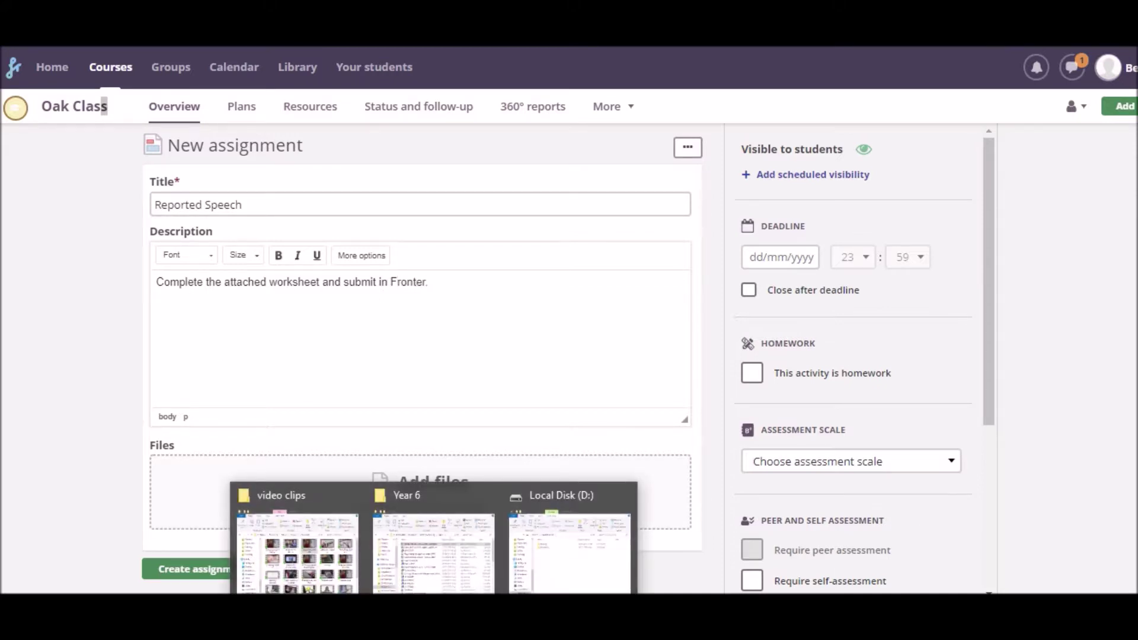
click(415, 566)
drag(472, 321, 217, 481)
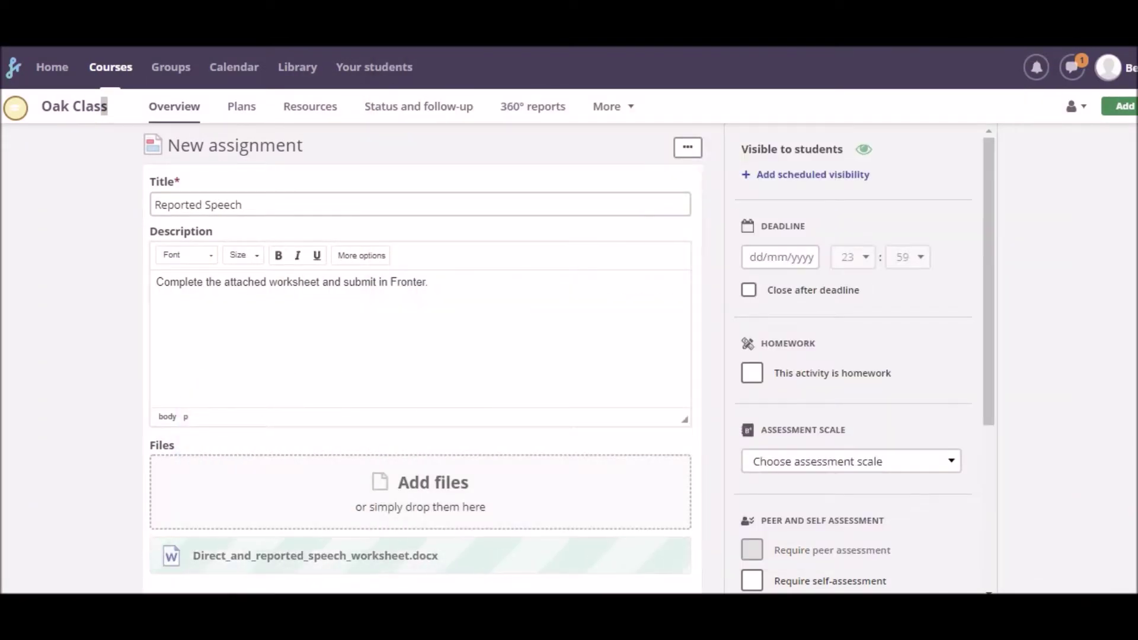
Make a copy of the attached worksheet for each student and set the assignment deadline to 02/07/2019 at 09:00
scroll(1089, 479, down, 1)
click(683, 498)
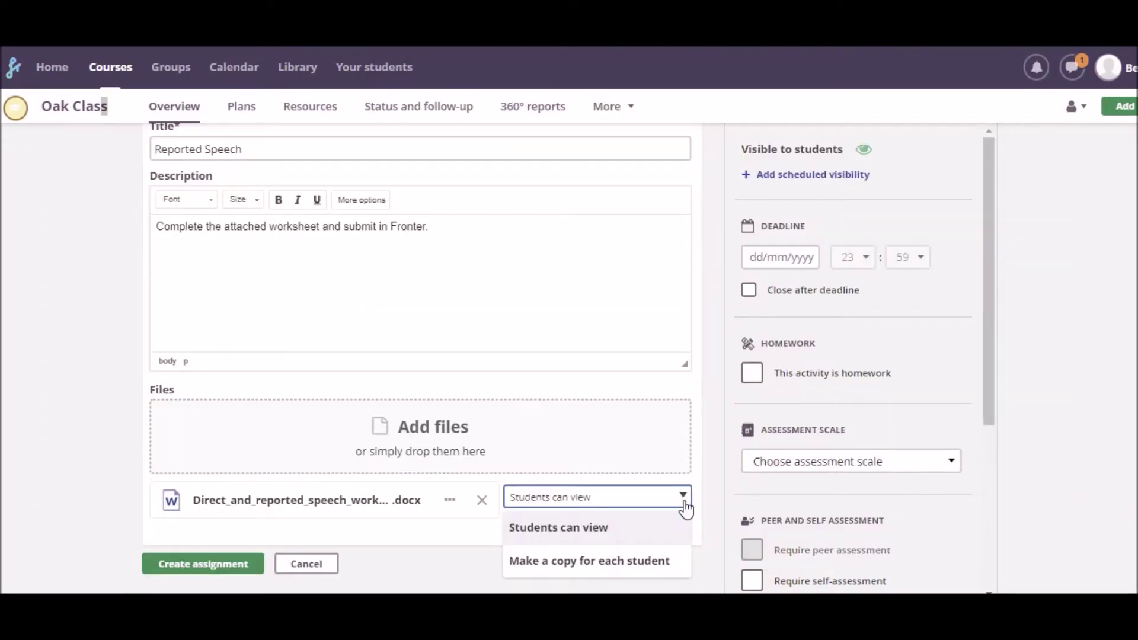
click(633, 572)
click(782, 257)
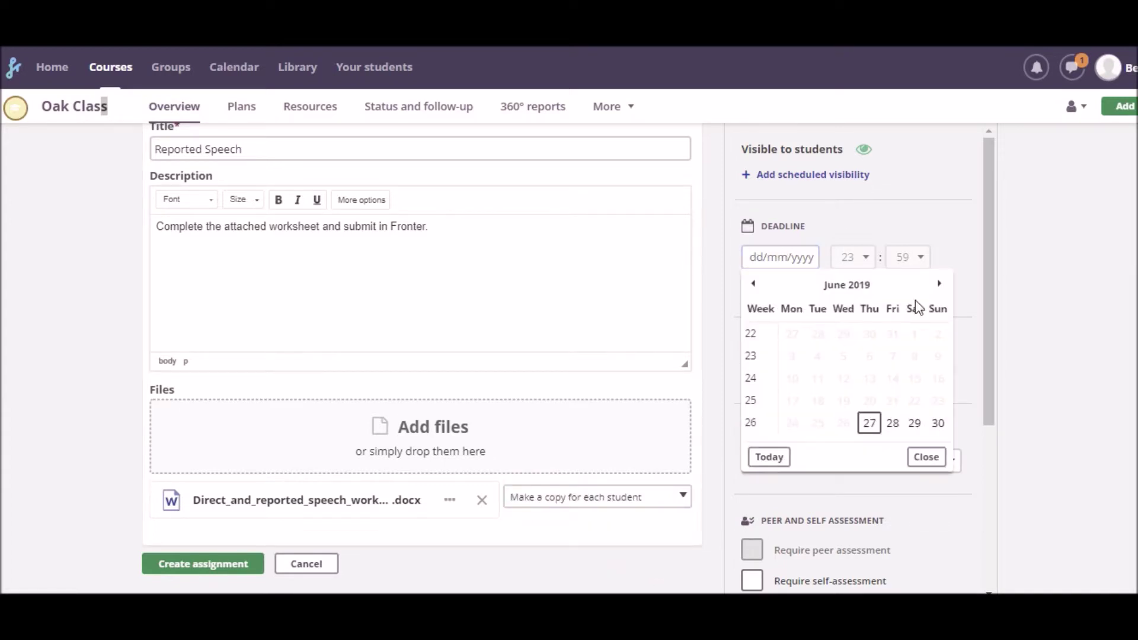
click(940, 283)
click(818, 334)
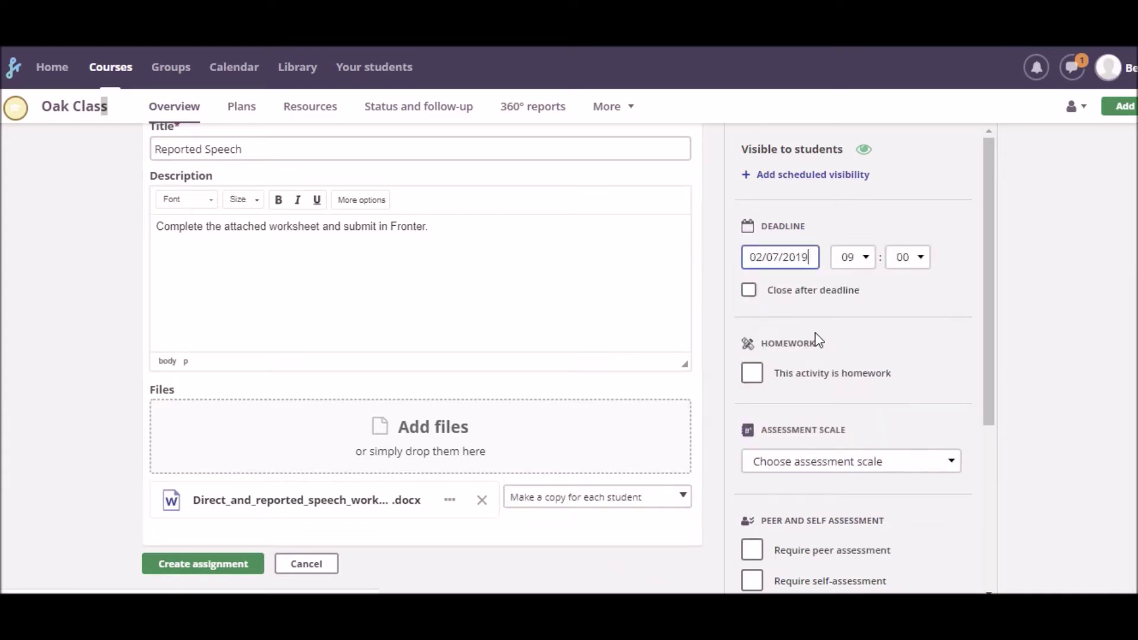
Mark the activity as homework, choose the Key Stage 2 assessment scale and create the assignment
click(762, 378)
click(923, 472)
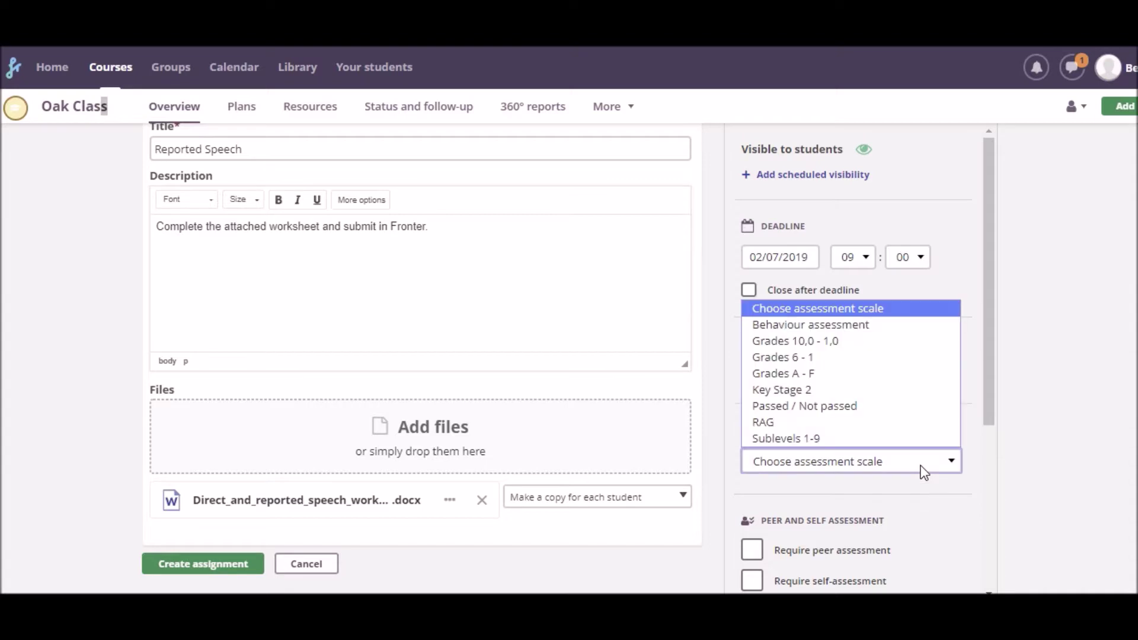
click(778, 394)
drag(989, 409, 987, 590)
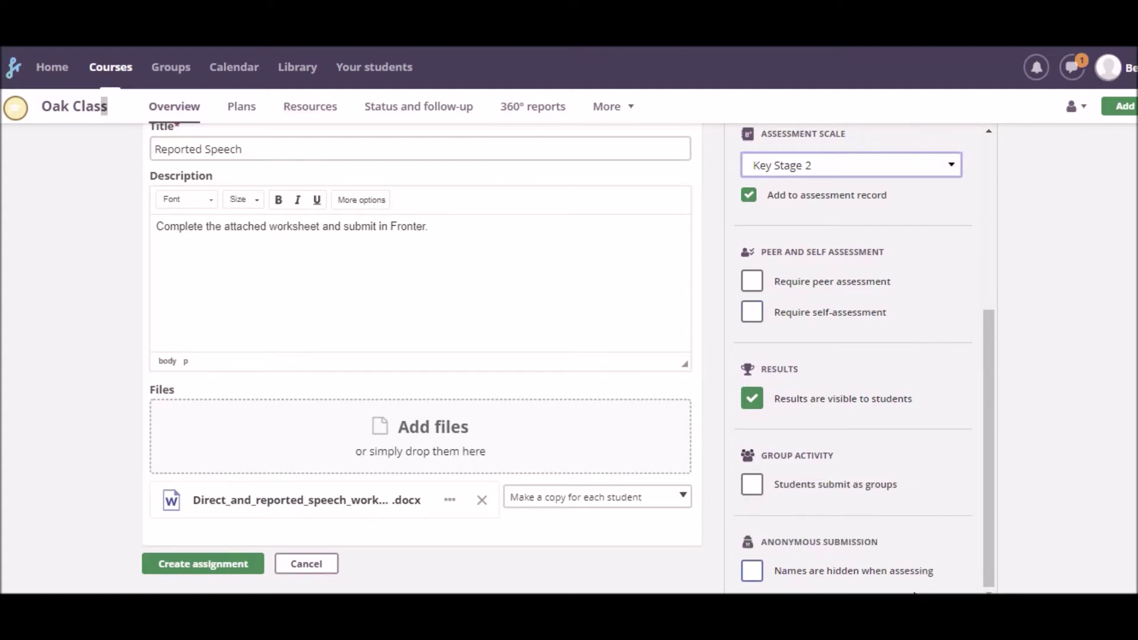
click(203, 566)
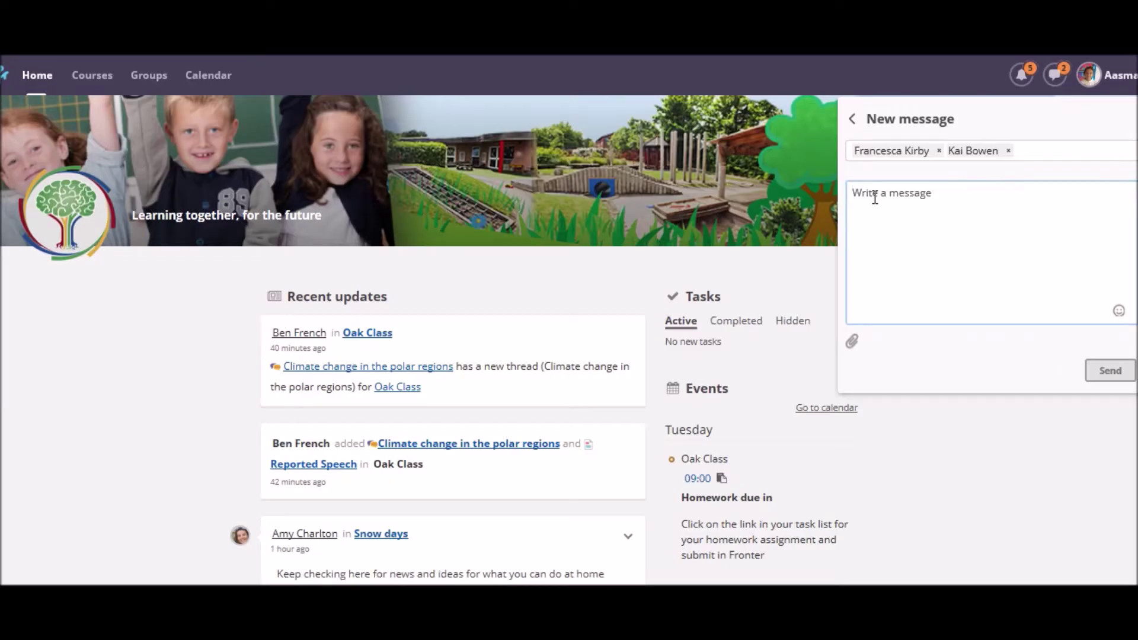
Write "Ive got an idea for the school council - shall I meet you at lunchtime and we an talk about it?" and start adding an emoji
text(Ive )
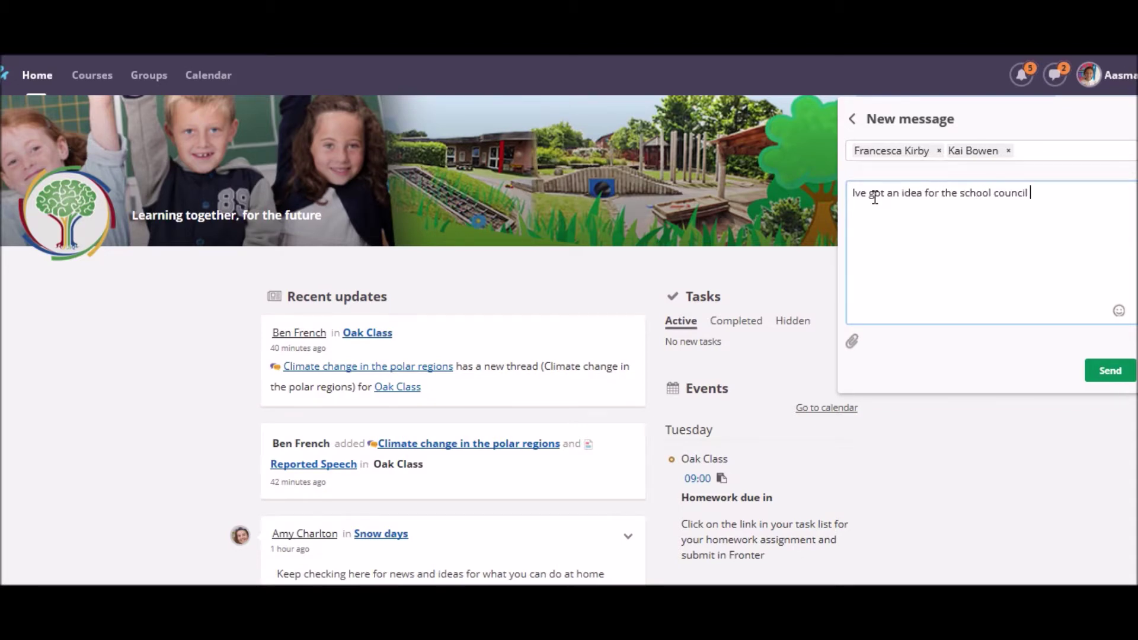
text( I meet you at lunchtime and we an talk about it?)
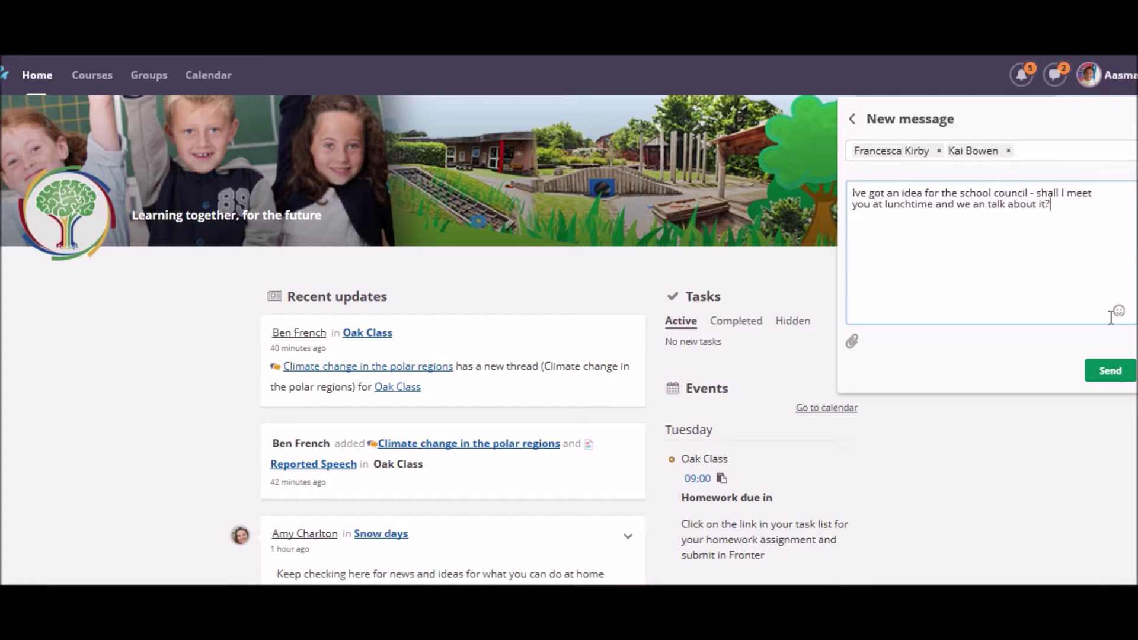
click(1118, 312)
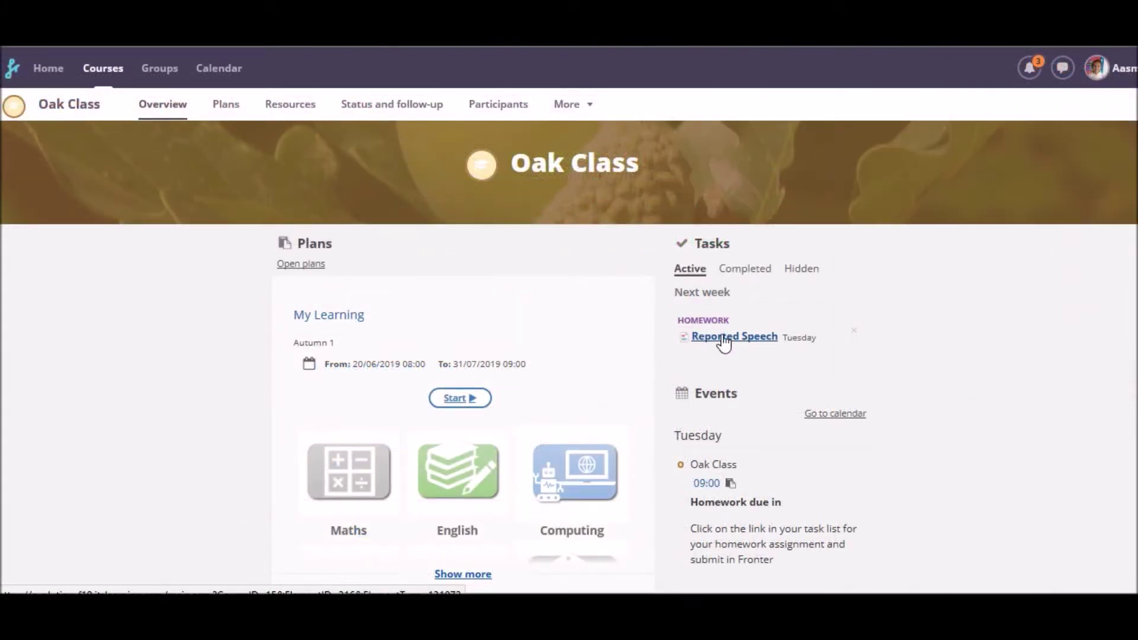
Open the Reported Speech homework task, hide its rubric and start answering the assignment
click(724, 339)
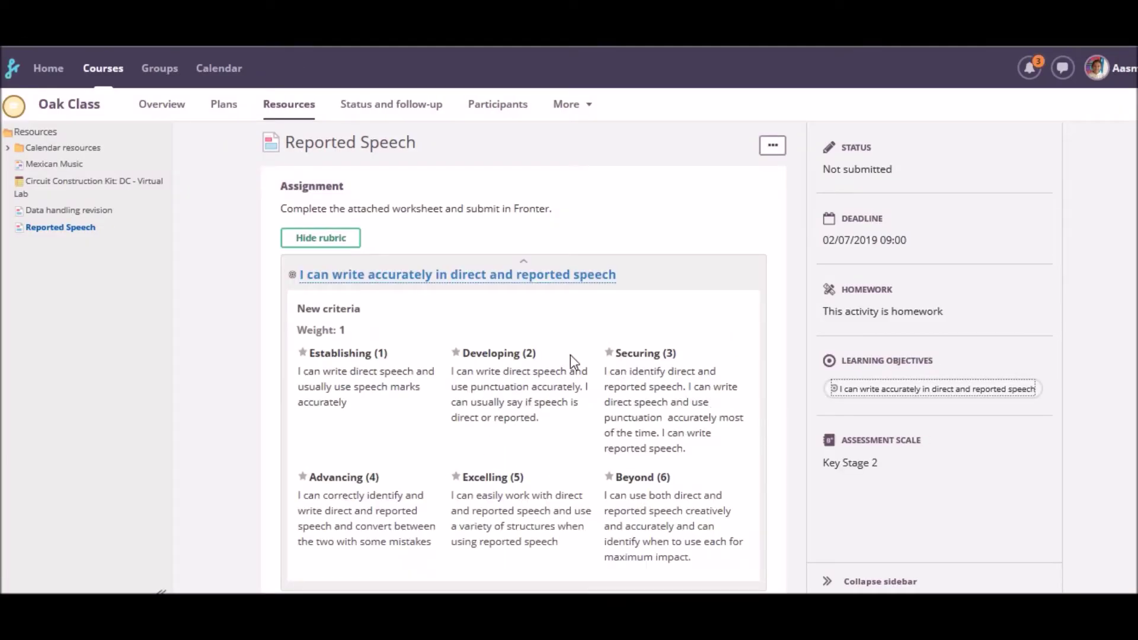
click(309, 236)
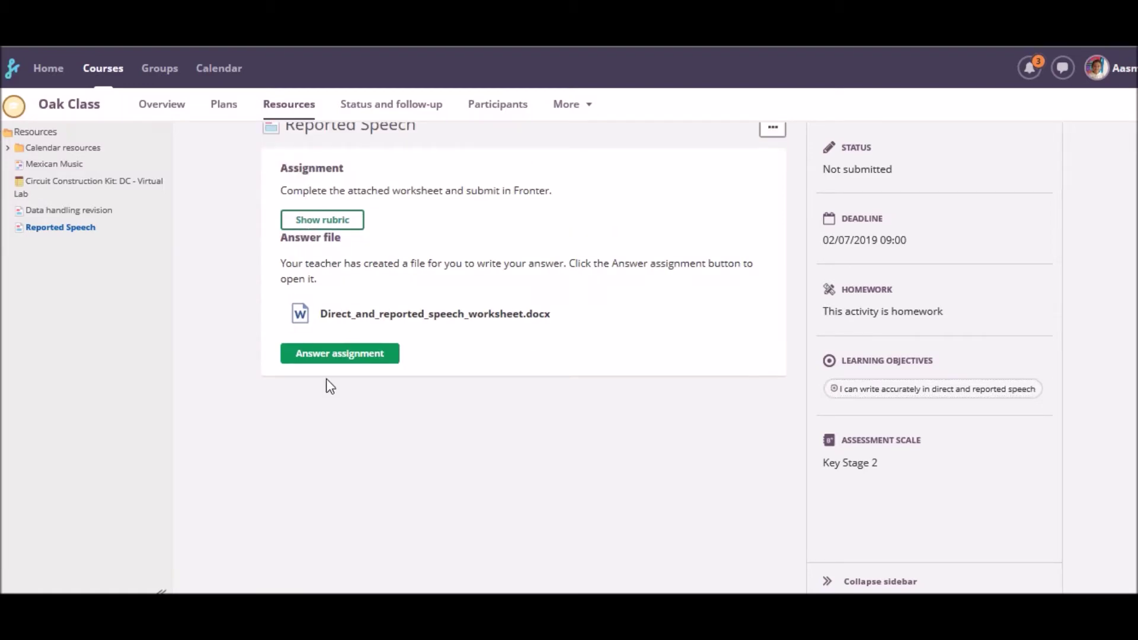
click(319, 356)
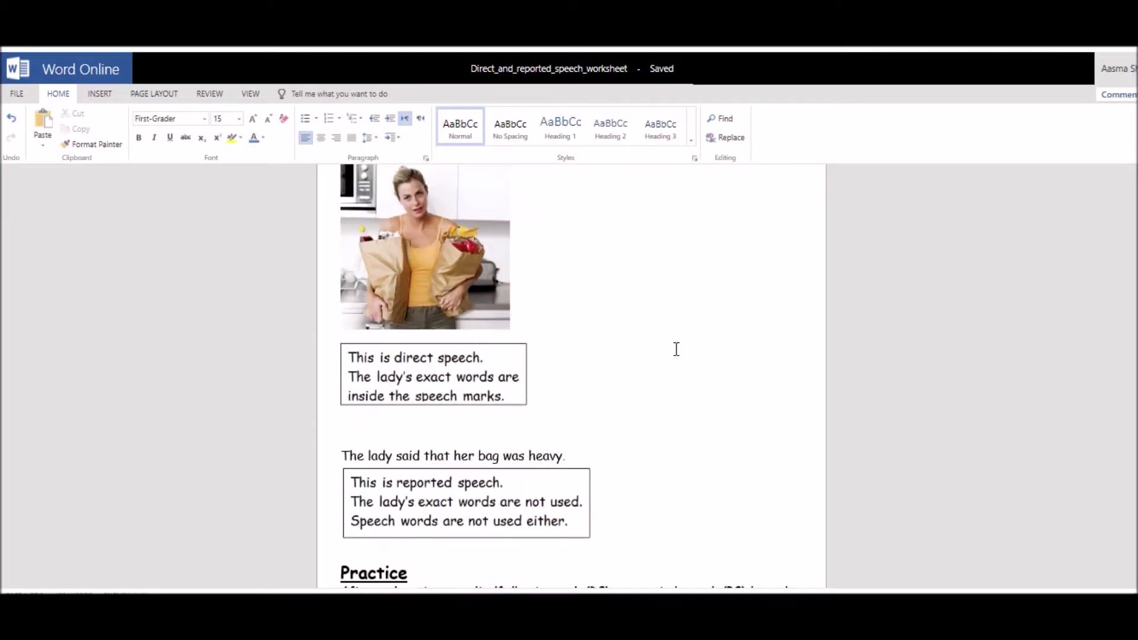
Answer practice sentences 2 and 3 of the direct and reported speech worksheet with RS
scroll(676, 348, down, 5)
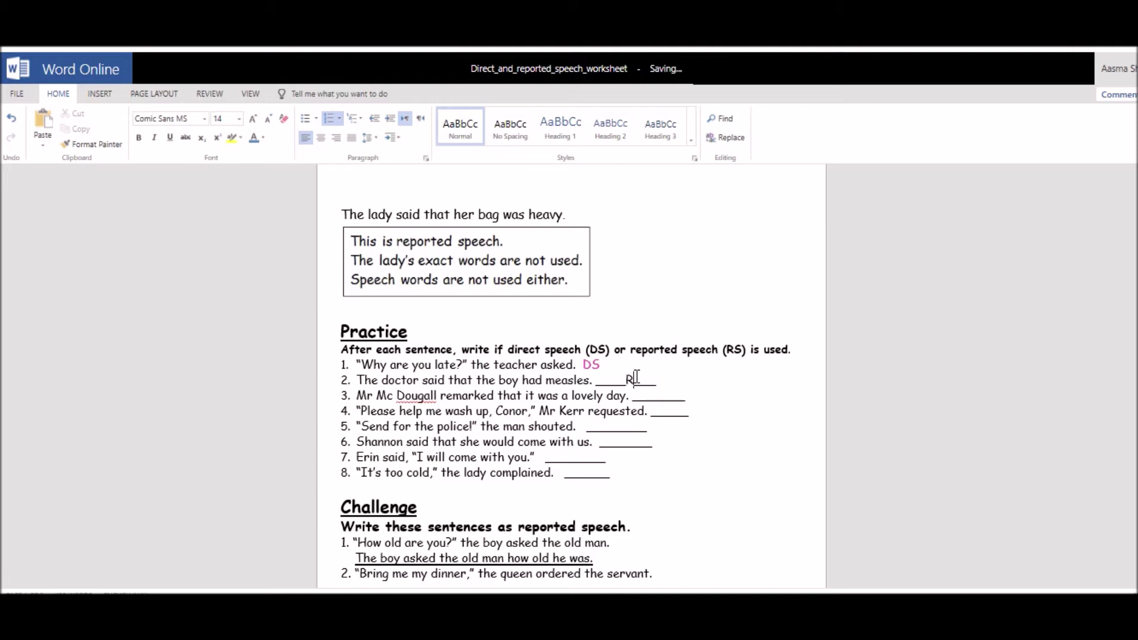
click(657, 399)
text(R)
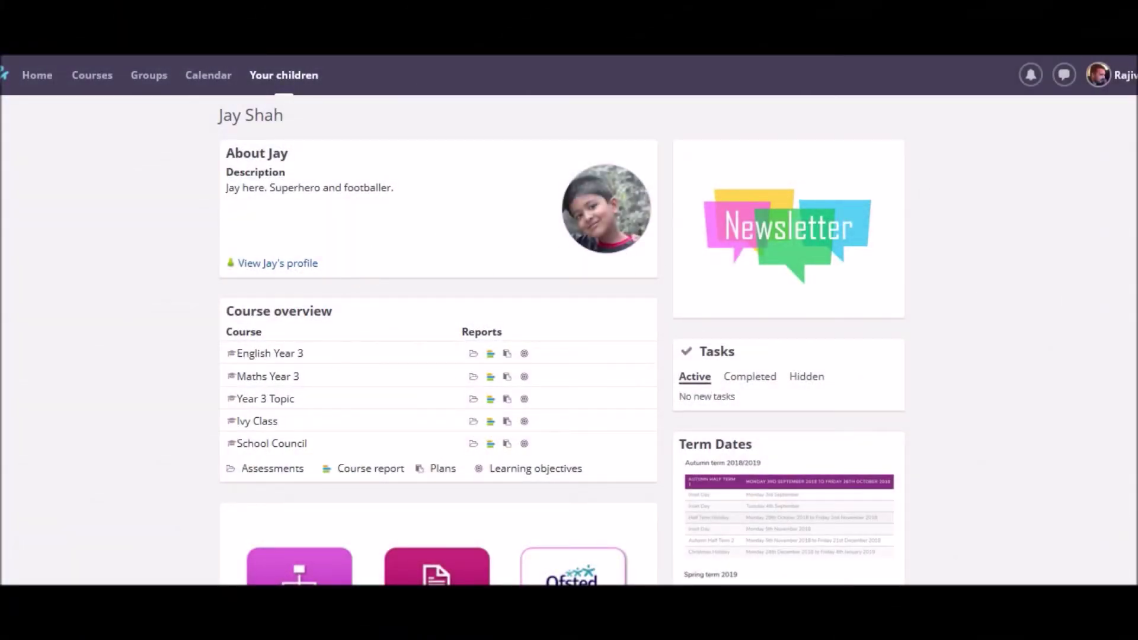
Look through the child's page from the course overview and term dates to the school information links and Sports Day video
scroll(561, 341, down, 6)
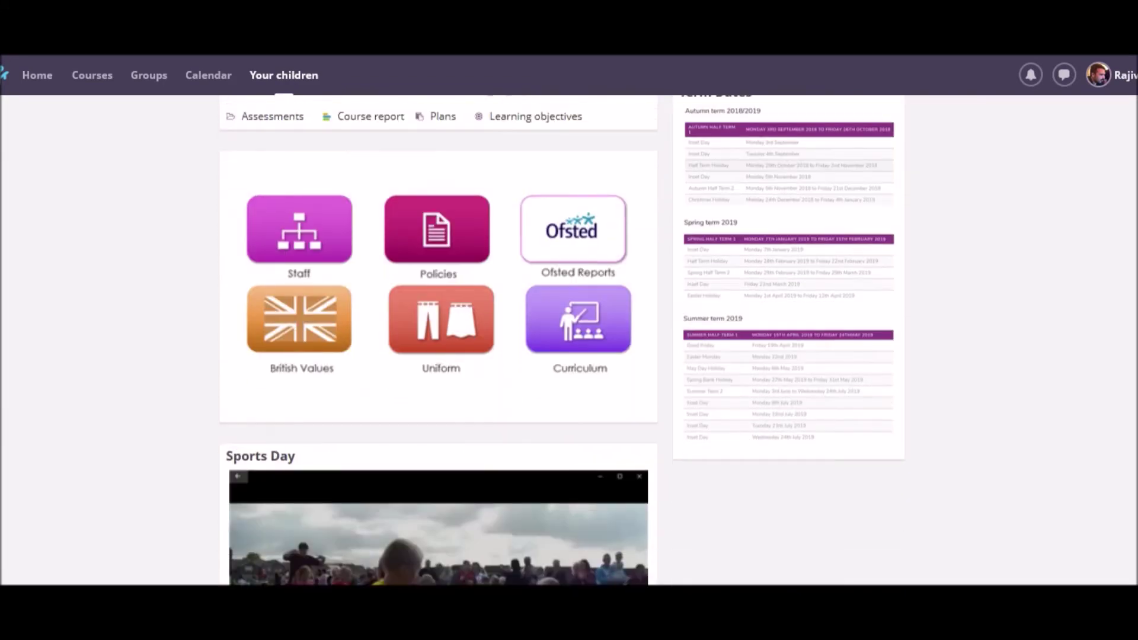
scroll(561, 341, down, 3)
scroll(561, 341, up, 2)
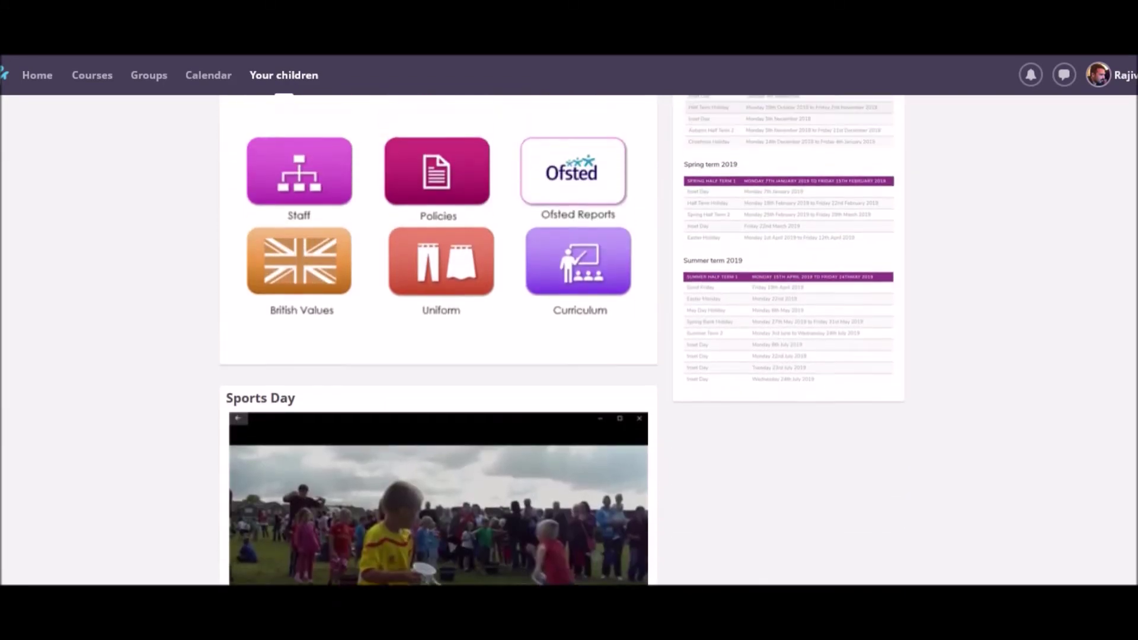
scroll(1132, 244, up, 7)
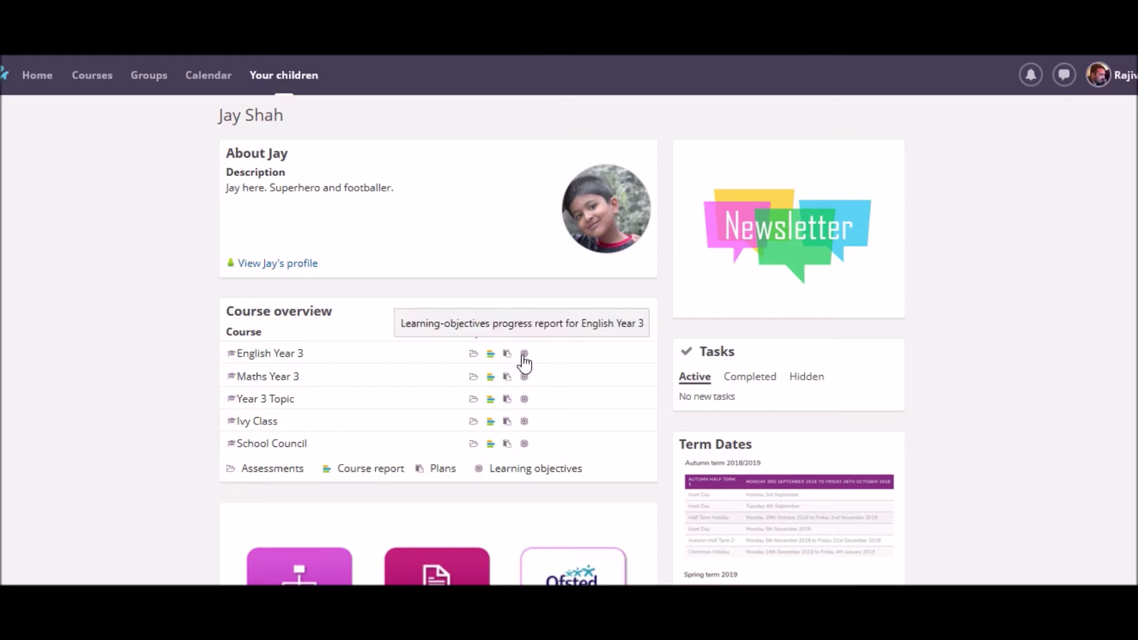
Open the child's Year 3 Topic plans, and switch to the other child's page
click(507, 399)
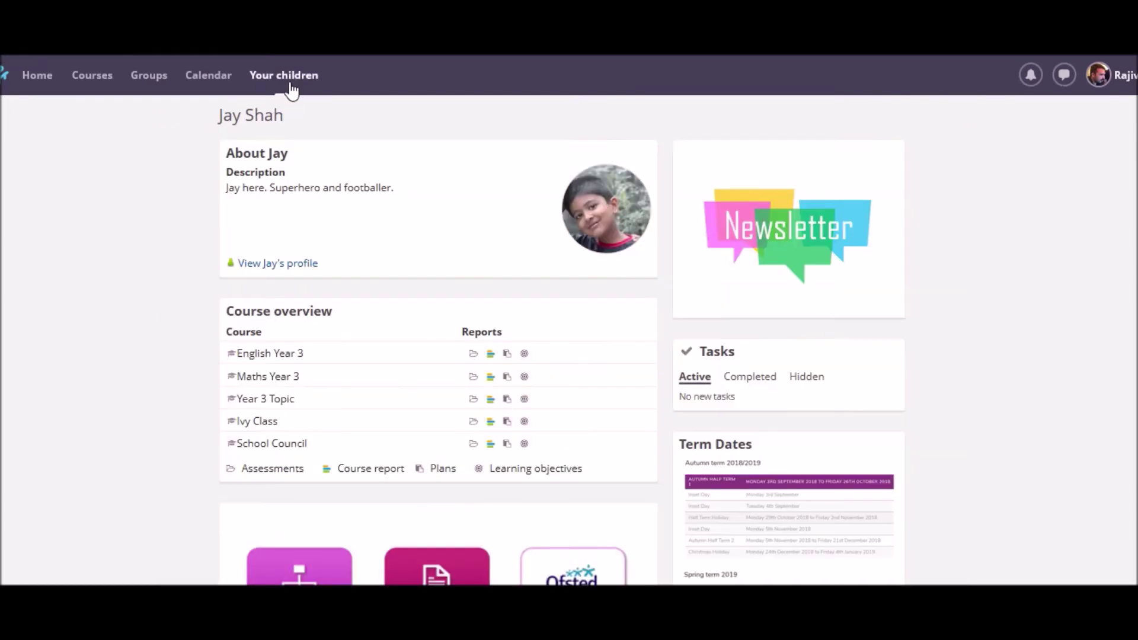
click(288, 86)
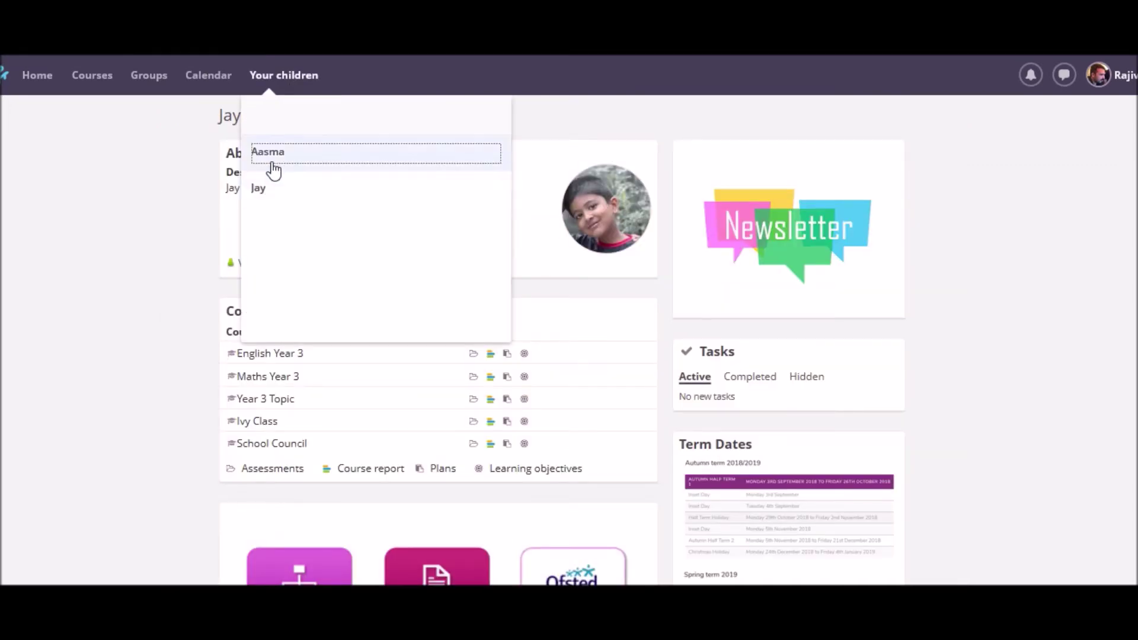
click(274, 154)
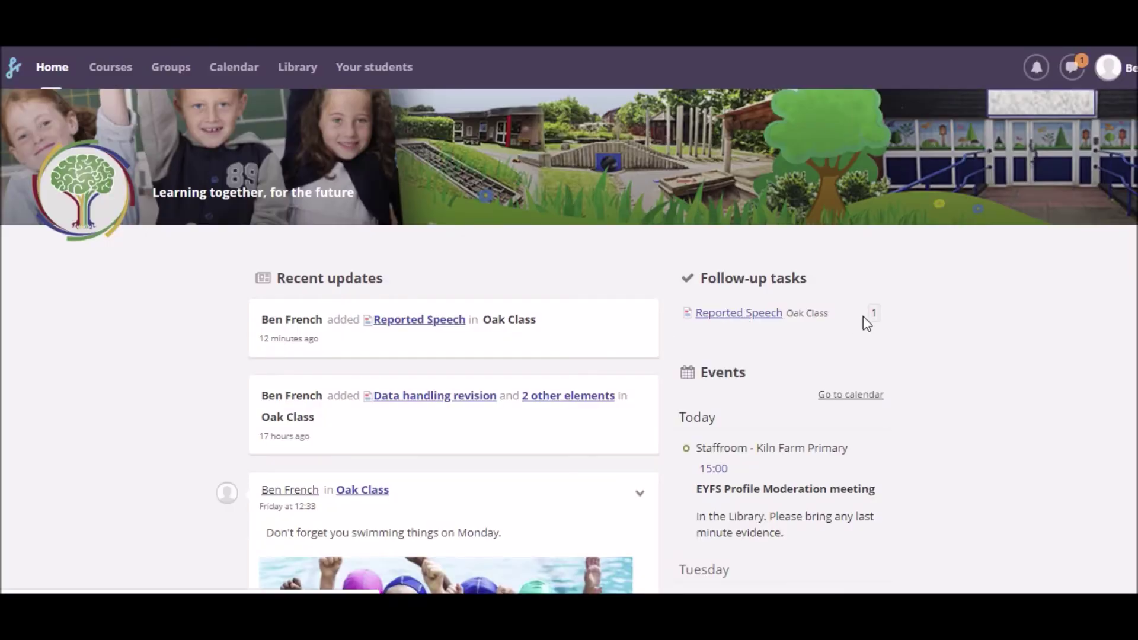
Open the submitted Reported Speech worksheet from the follow-up tasks and go to its practice answers
click(766, 315)
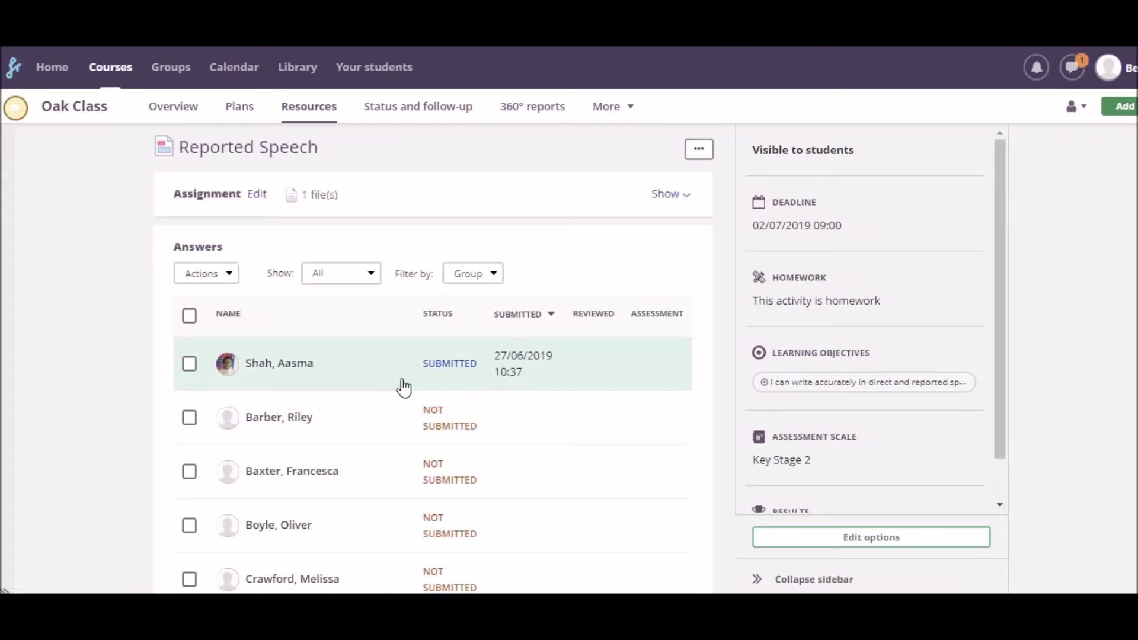
click(457, 375)
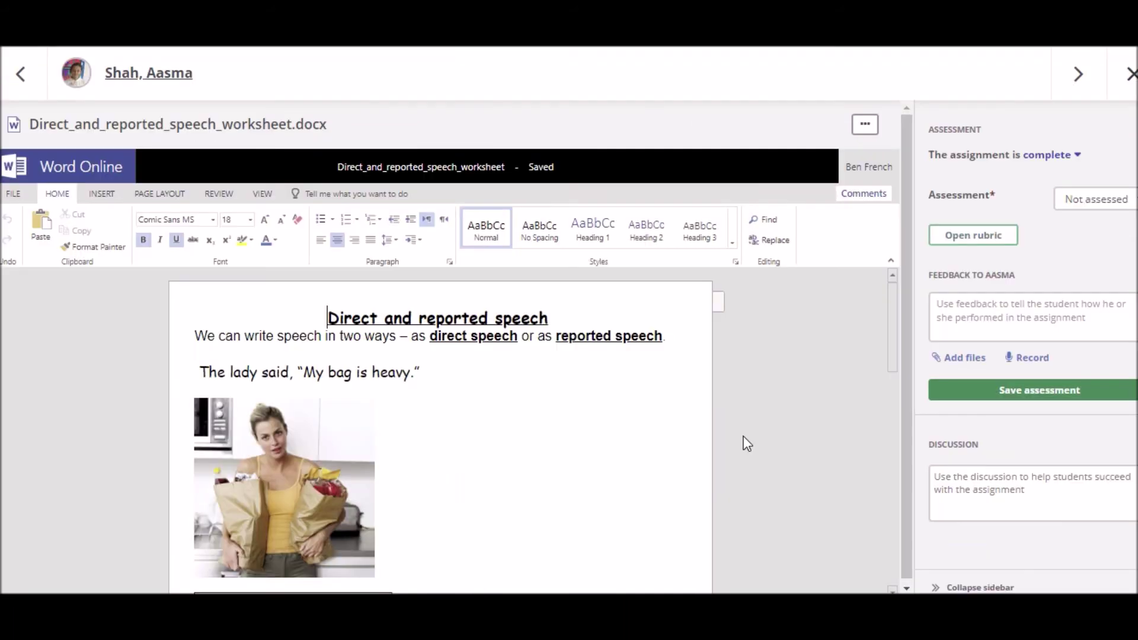
scroll(745, 440, down, 6)
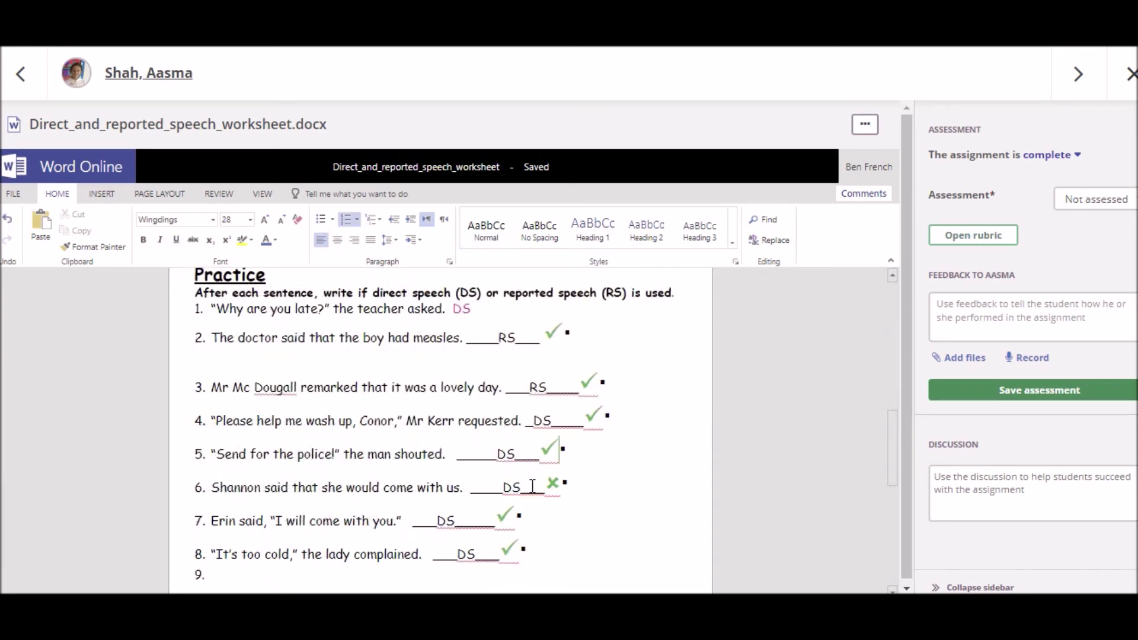
Post the comment "Think what there would need to be if this was direct speech." on the answer to practice sentence 6
click(219, 195)
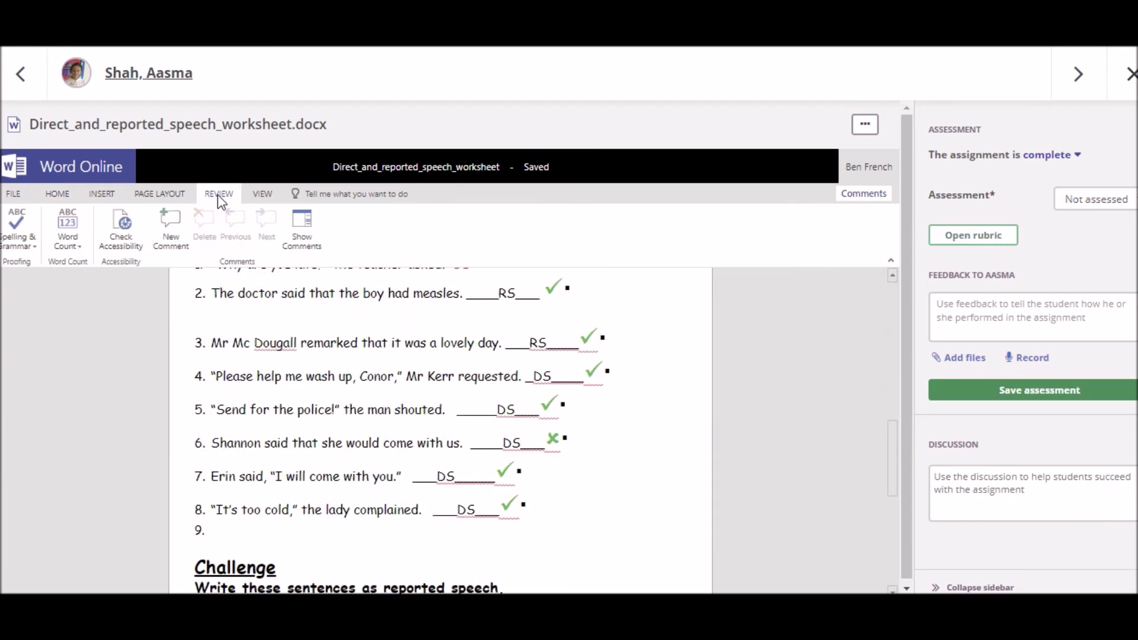
click(176, 223)
text(Think what there woulkd need to be if this was direct speech.)
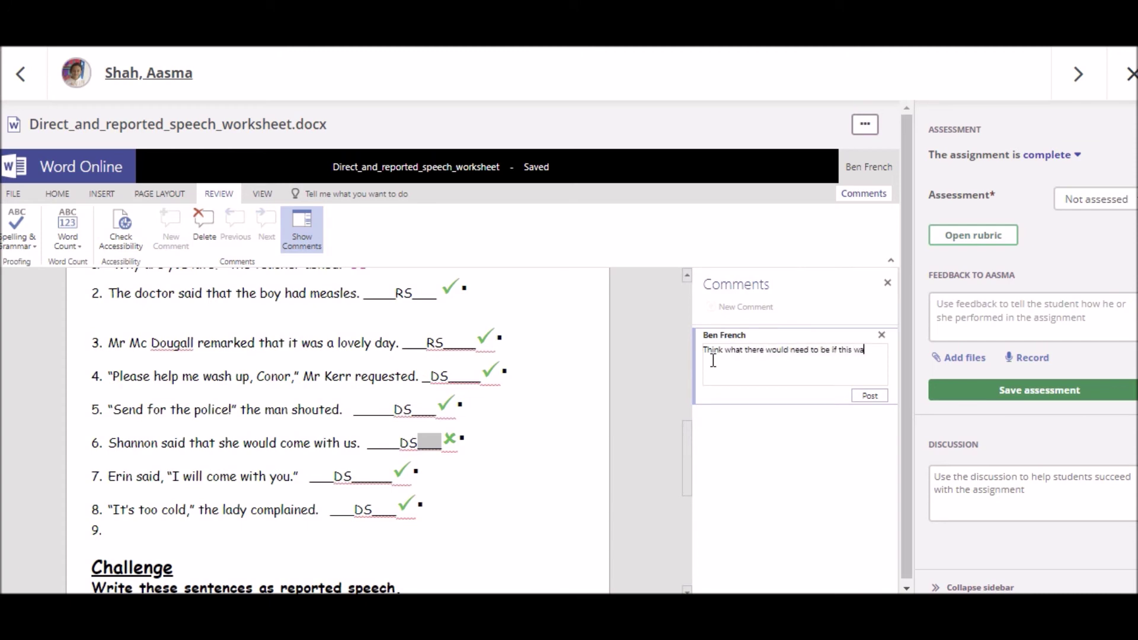
click(870, 395)
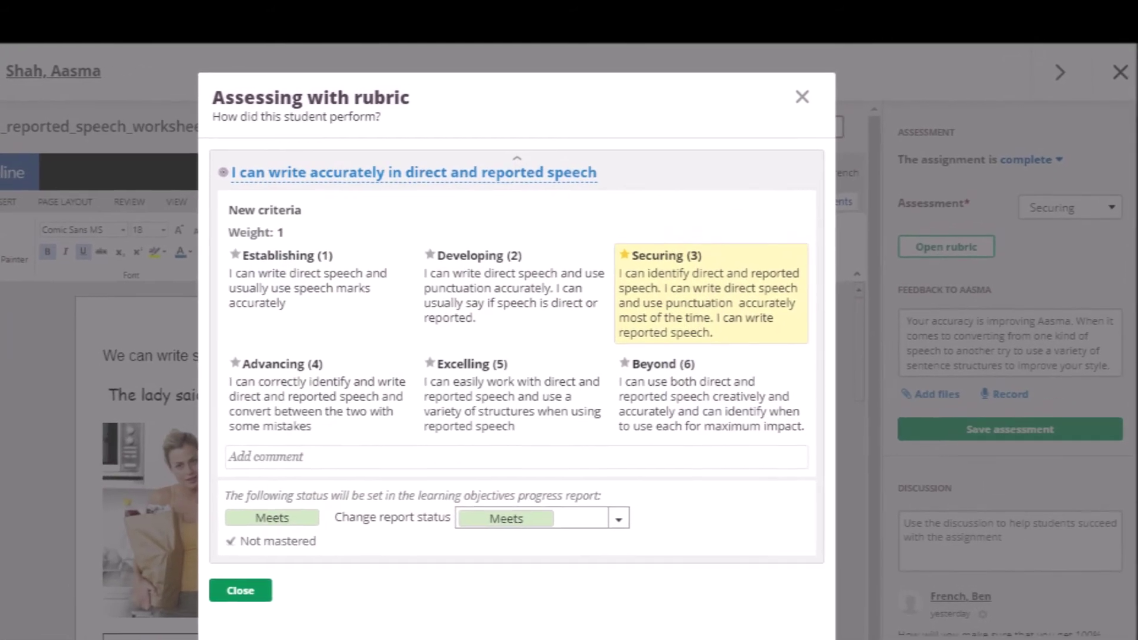
Assess the student's work as Securing and write feedback beginning "Your accuracy is improving"
click(1087, 200)
click(1088, 279)
click(968, 303)
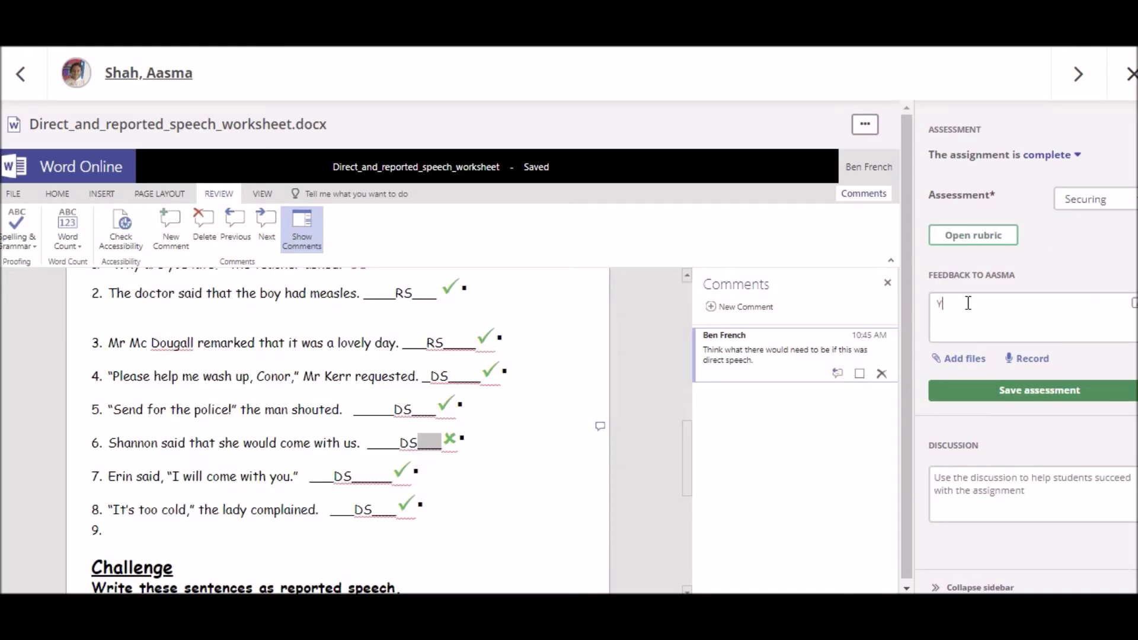
text(Your acura)
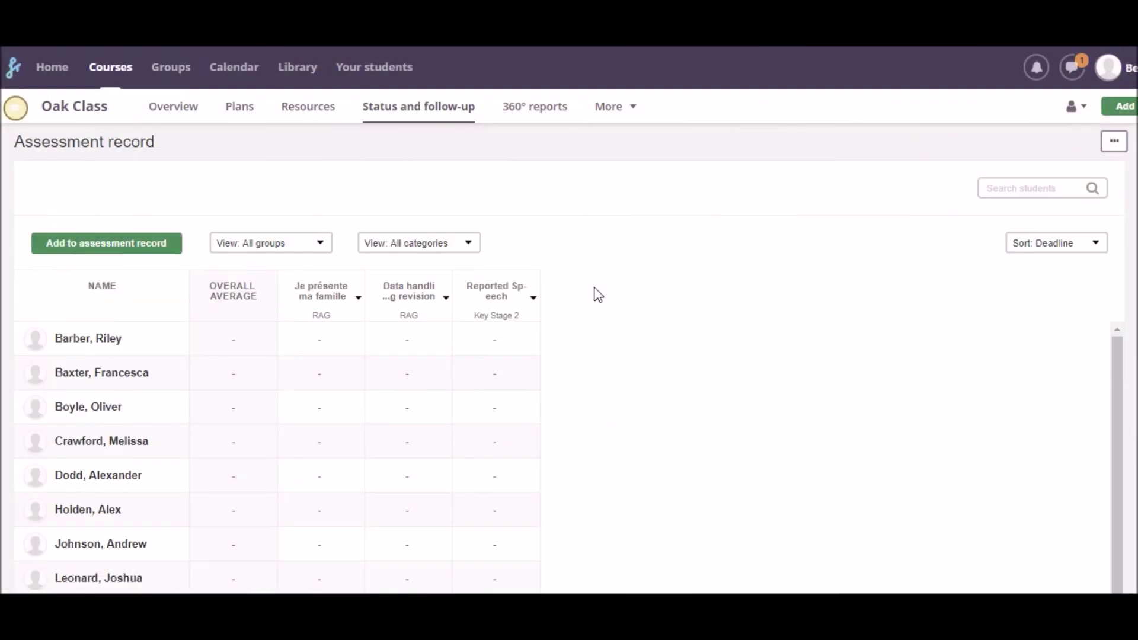
Look down Oak Class's assessment record to the assessed student's Reported Speech result
scroll(597, 295, down, 5)
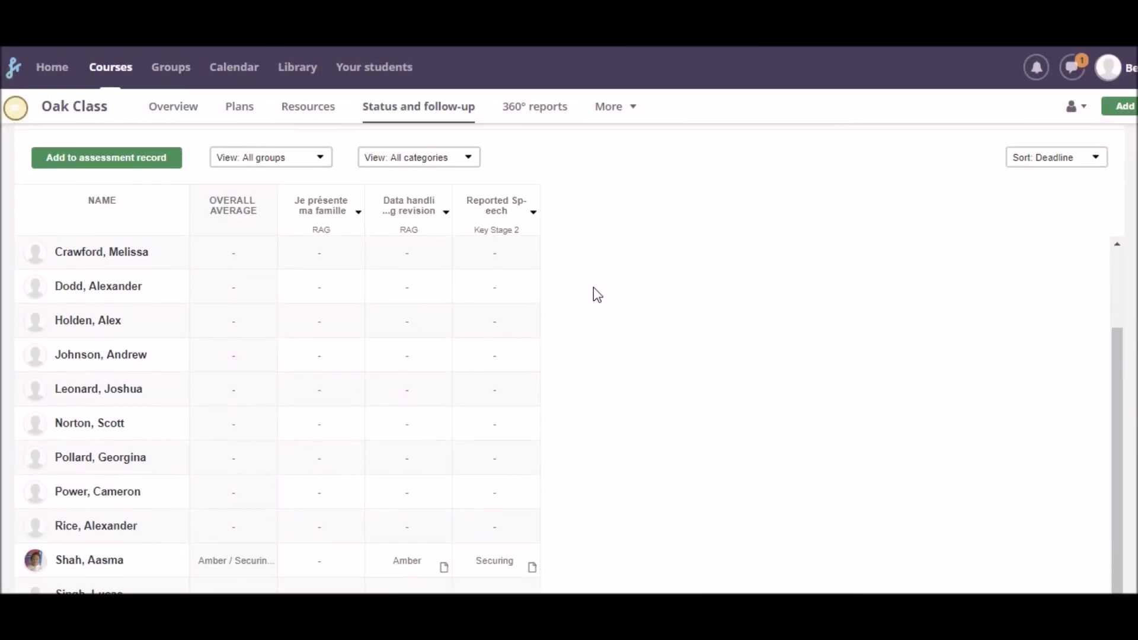